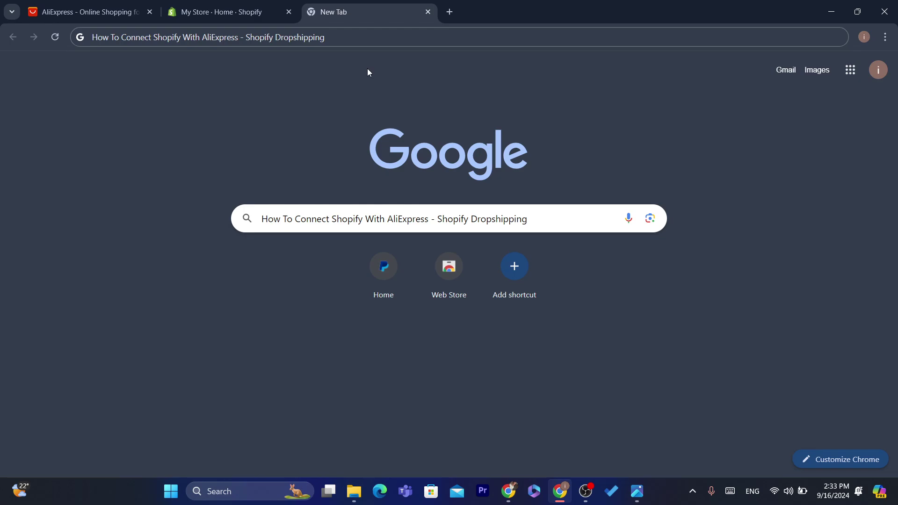
Switch Chrome to the 'My Store · Home · Shopify' admin tab.
{"action": "left_click", "coordinate": [220, 12]}
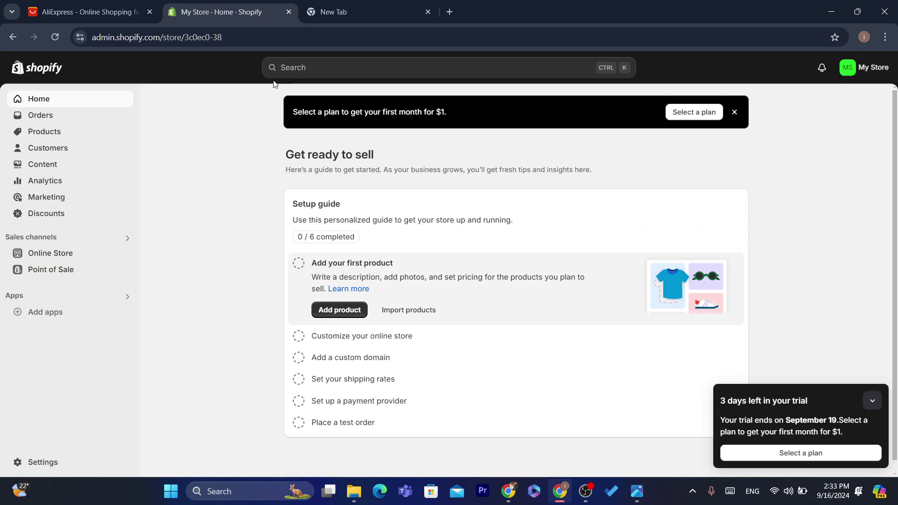
Go to Settings > Apps and sales channels in the Shopify admin.
{"action": "left_click", "coordinate": [42, 463]}
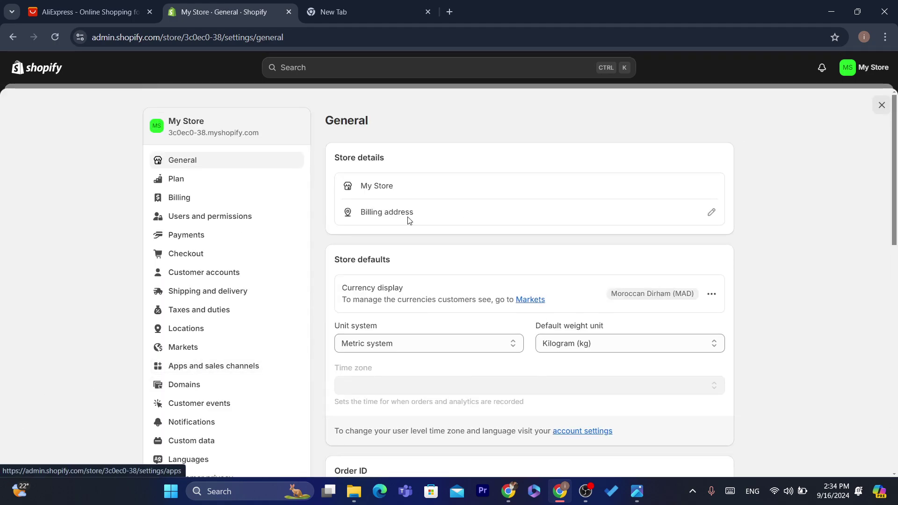
{"action": "left_click_drag", "start_coordinate": [209, 366], "coordinate": [188, 366]}
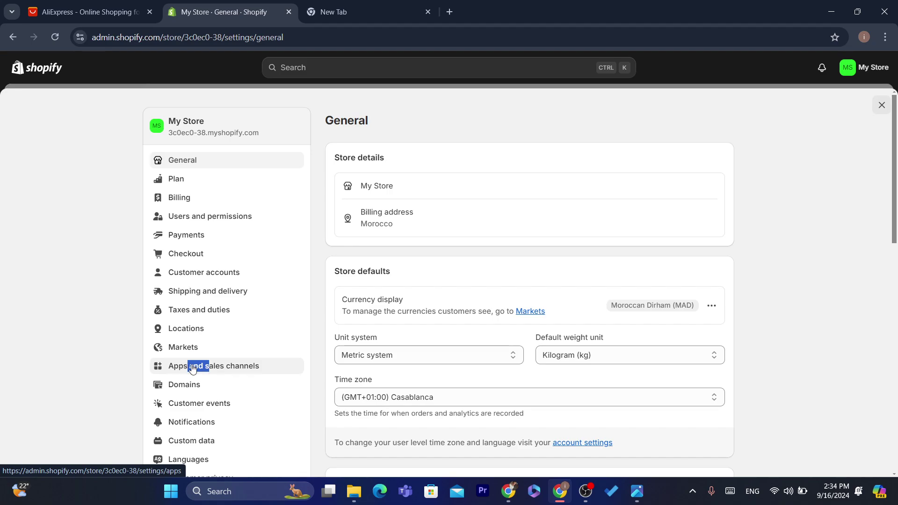
{"action": "left_click", "coordinate": [192, 369]}
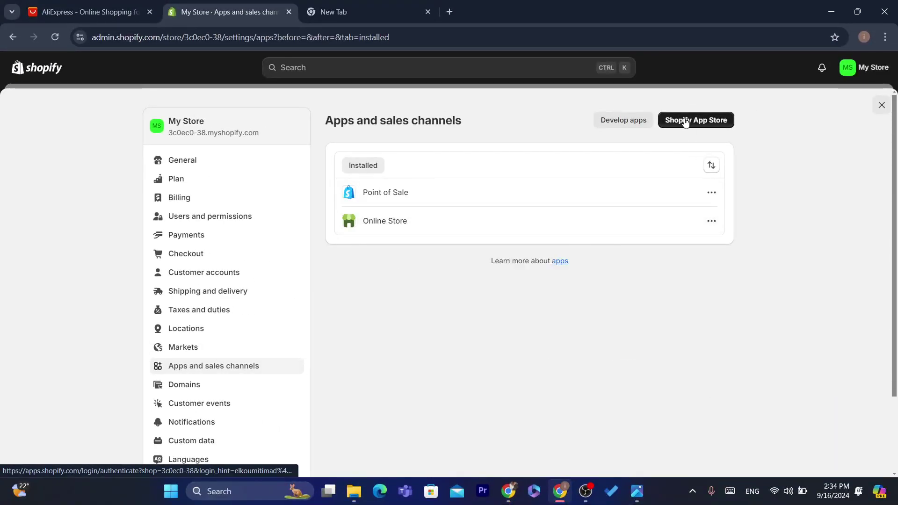
Launch the Shopify App Store in a new Chrome tab.
{"action": "left_click", "coordinate": [758, 103]}
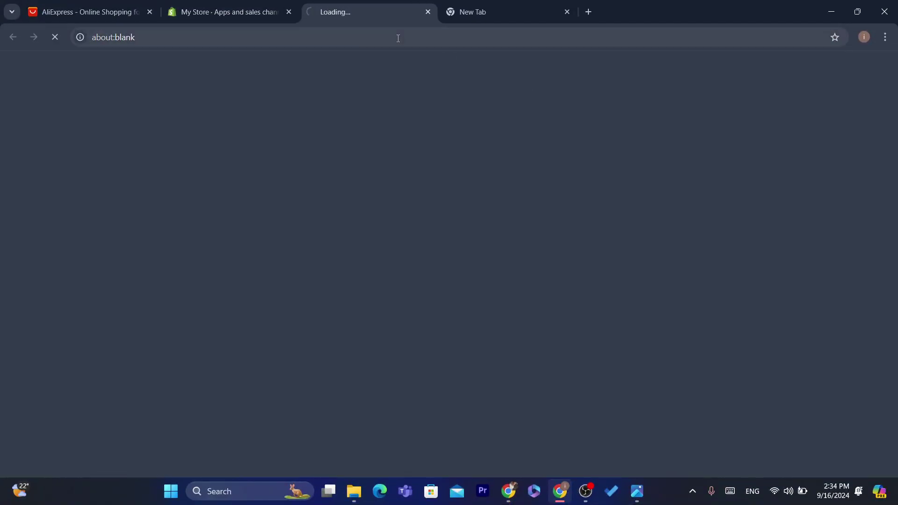
{"action": "left_click", "coordinate": [398, 38]}
{"action": "type", "text": "shopify"}
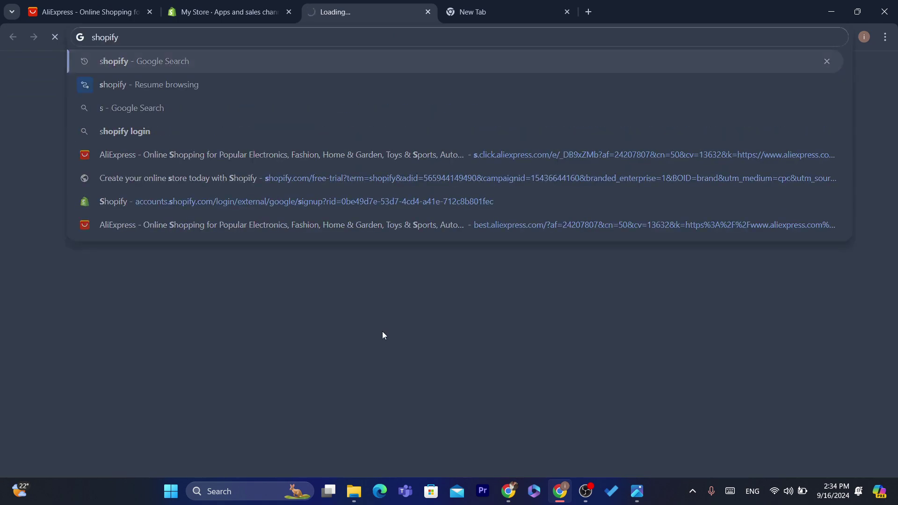
{"action": "left_click", "coordinate": [383, 331]}
{"action": "left_click", "coordinate": [366, 35]}
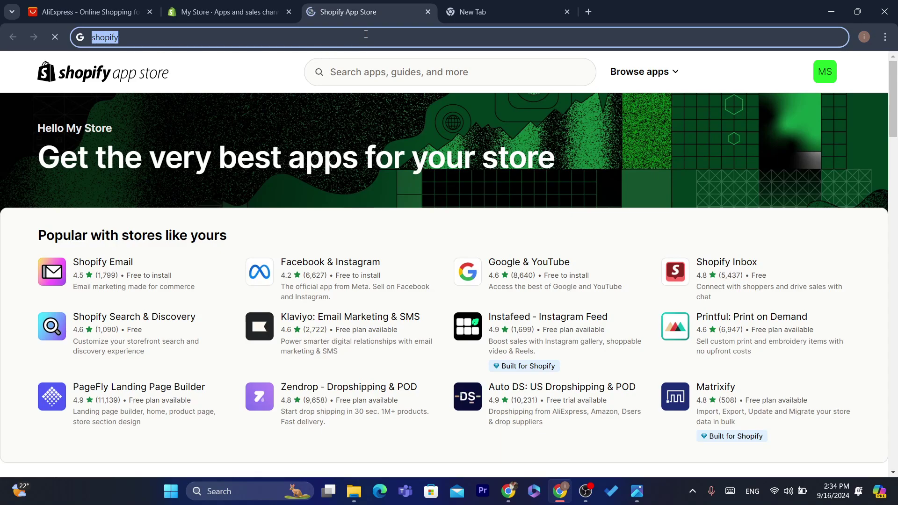
Search the App Store for DSers and open the DSers-AliExpress Dropshipping listing.
{"action": "left_click", "coordinate": [379, 71]}
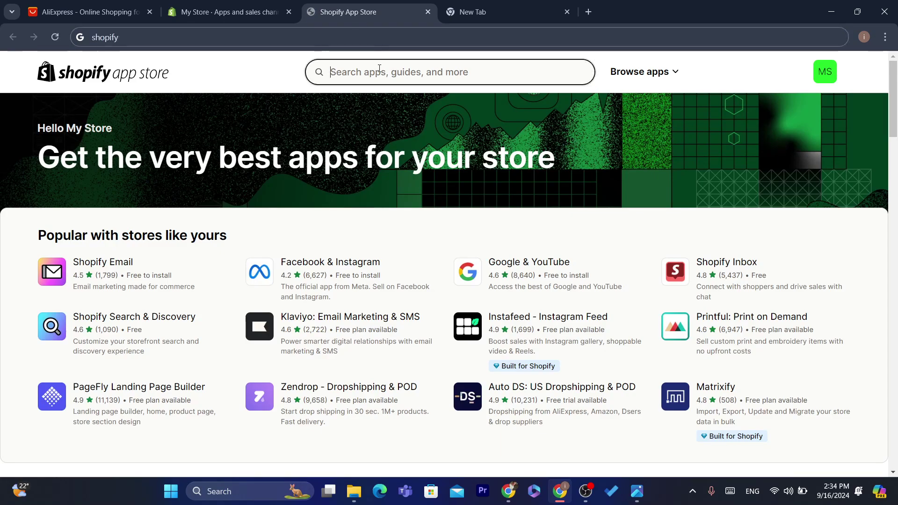
{"action": "type", "text": "de"}
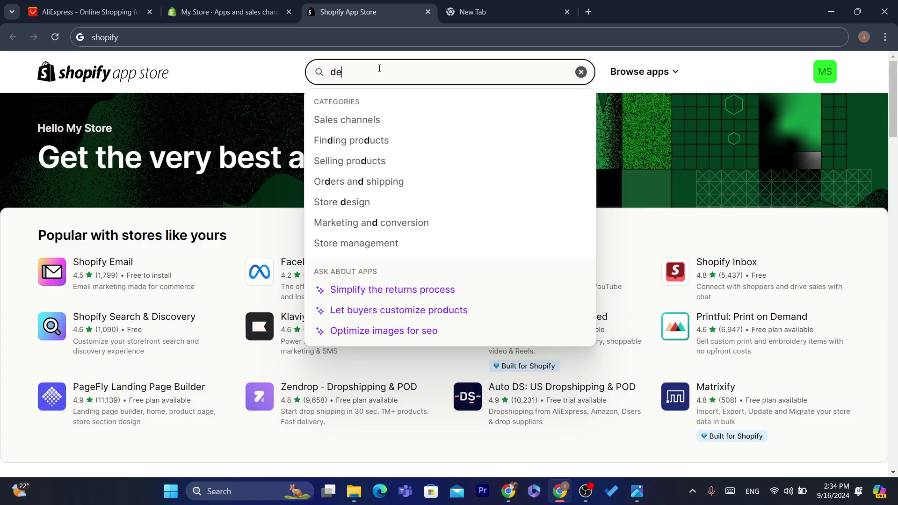
{"action": "type", "text": "se"}
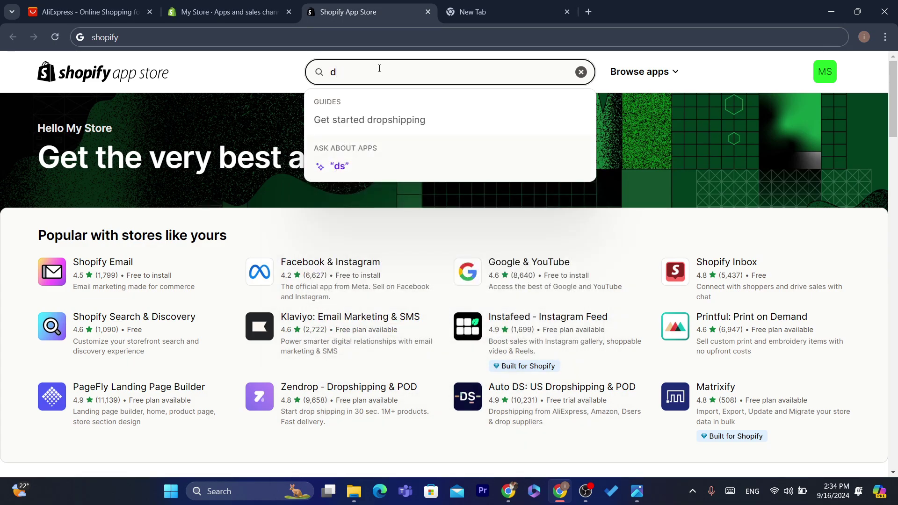
{"action": "key", "text": "BackSpace"}
{"action": "type", "text": "des"}
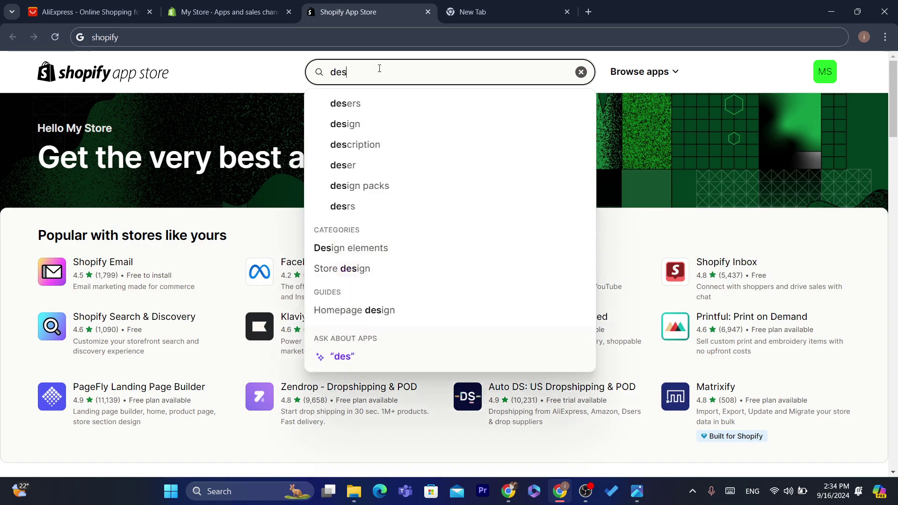
{"action": "type", "text": "es"}
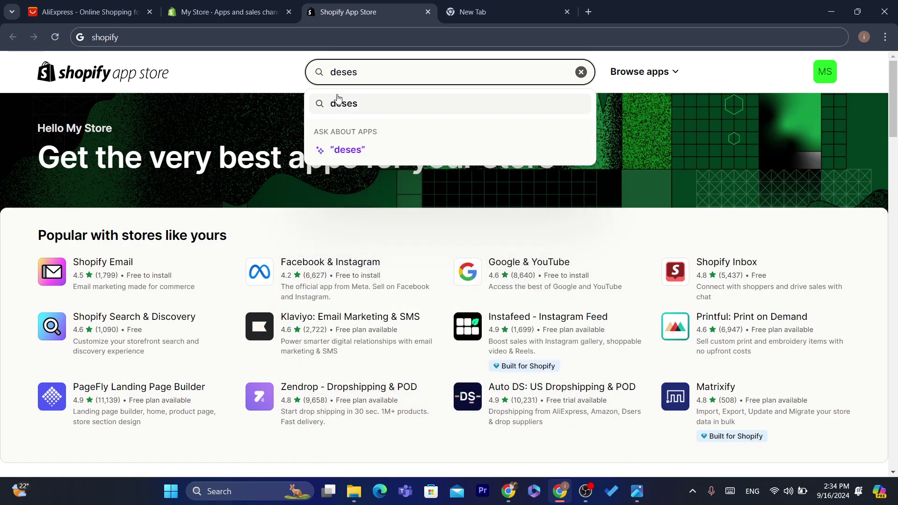
{"action": "key", "text": "BackSpace"}
{"action": "key", "text": "BackSpace"}
{"action": "type", "text": "rs"}
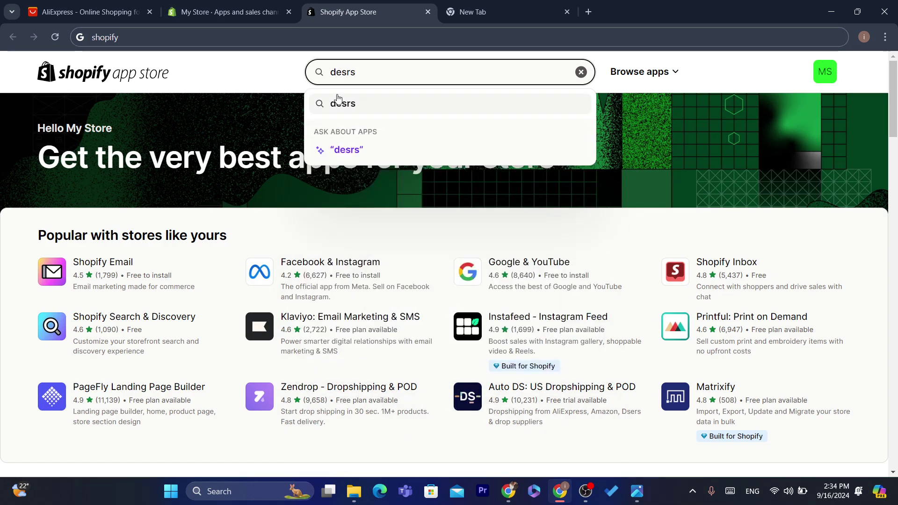
{"action": "left_click", "coordinate": [355, 103]}
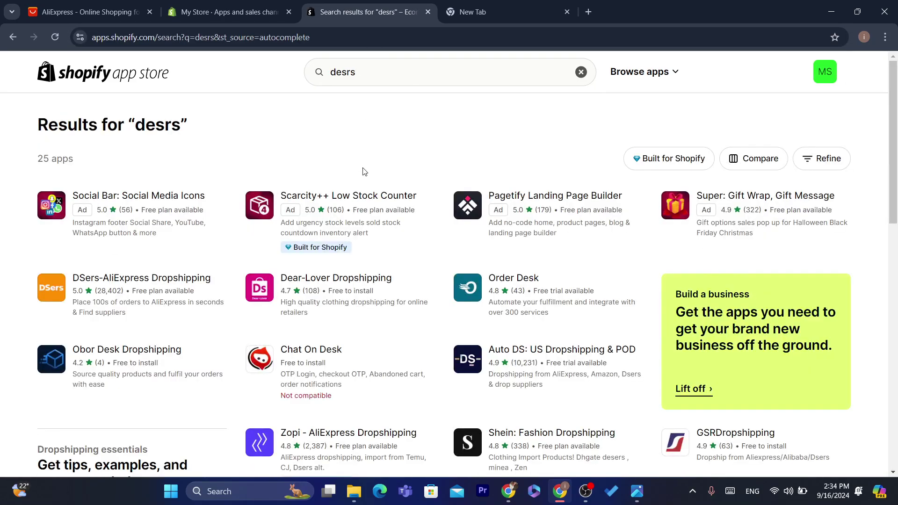
{"action": "left_click", "coordinate": [93, 286]}
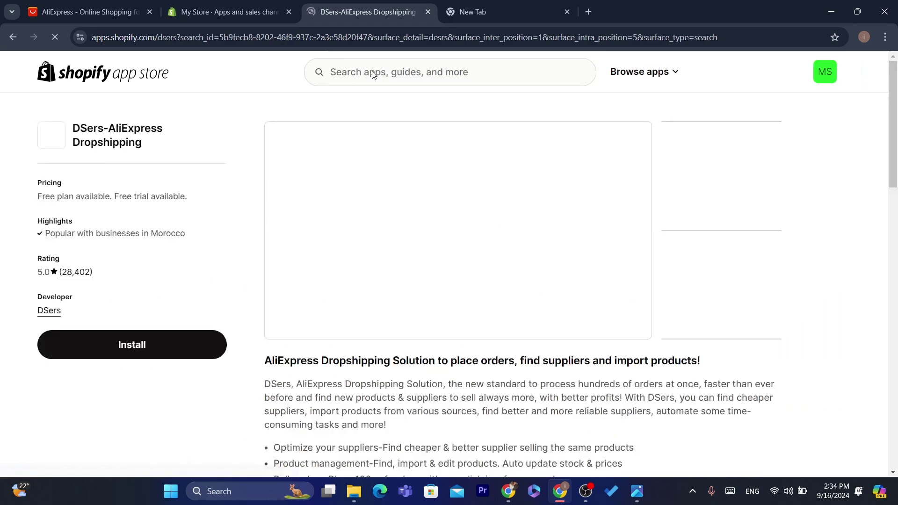
Install DSers-AliExpress Dropshipping, approving its access to customer, product and order data.
{"action": "left_click", "coordinate": [157, 343]}
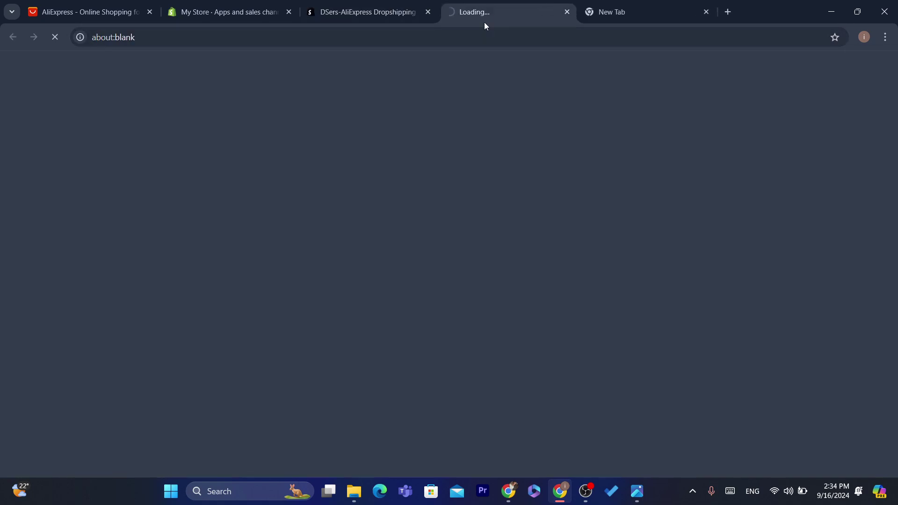
{"action": "left_click_drag", "start_coordinate": [484, 21], "coordinate": [365, 7]}
{"action": "left_click", "coordinate": [368, 36]}
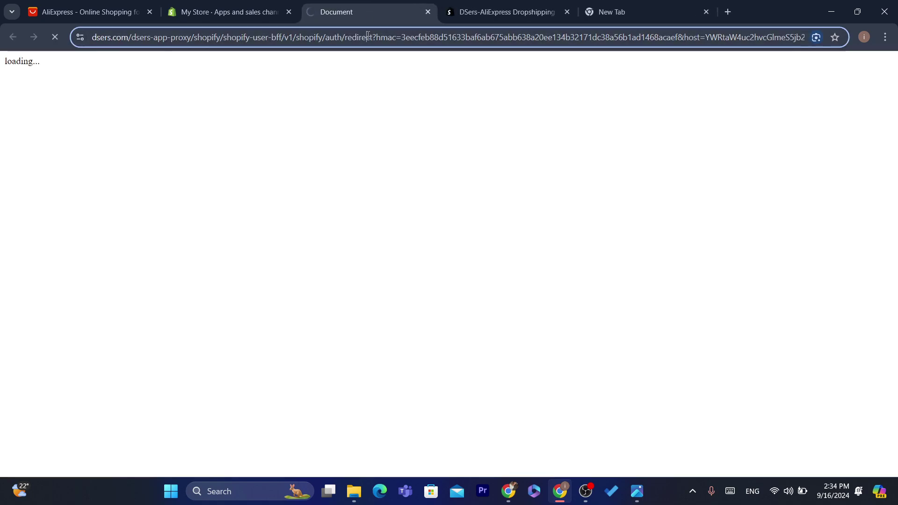
{"action": "double_click", "coordinate": [368, 38]}
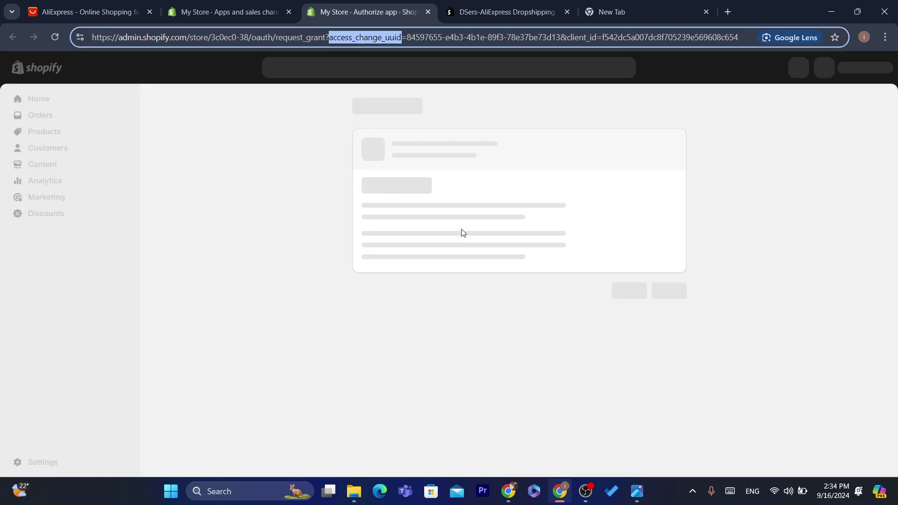
{"action": "left_click", "coordinate": [678, 336]}
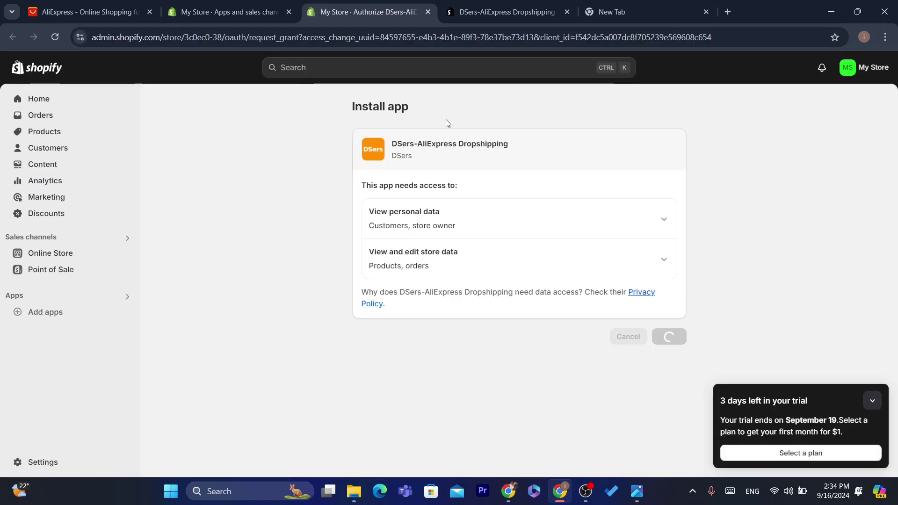
{"action": "left_click", "coordinate": [381, 29]}
{"action": "type", "text": "d"}
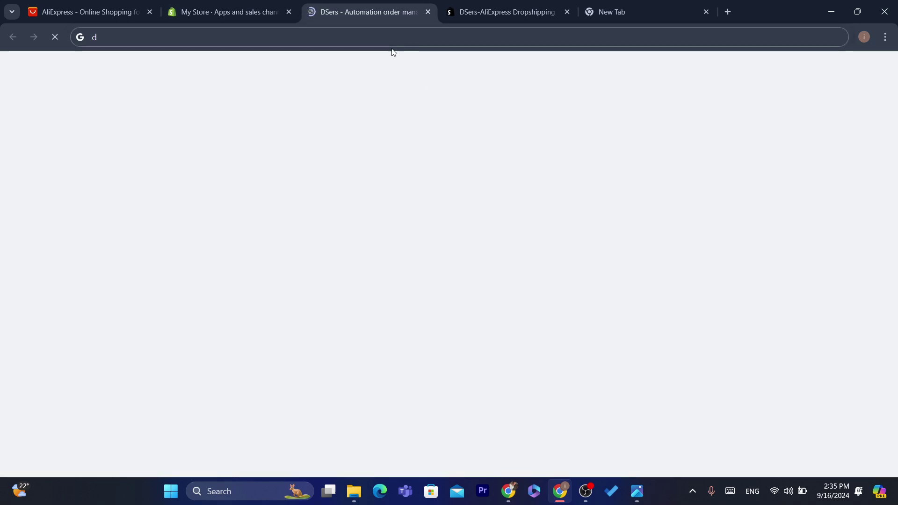
Let DSers create an account automatically for the store.
{"action": "left_click", "coordinate": [340, 45]}
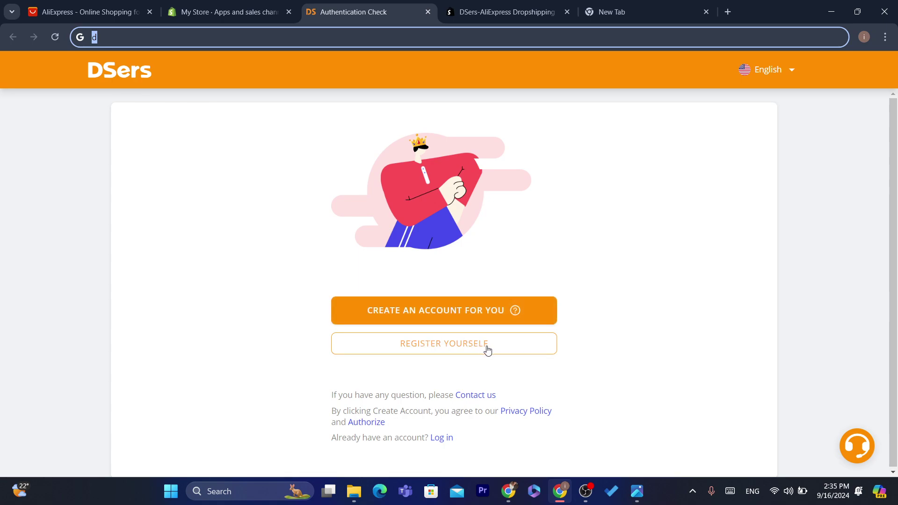
{"action": "left_click", "coordinate": [447, 309]}
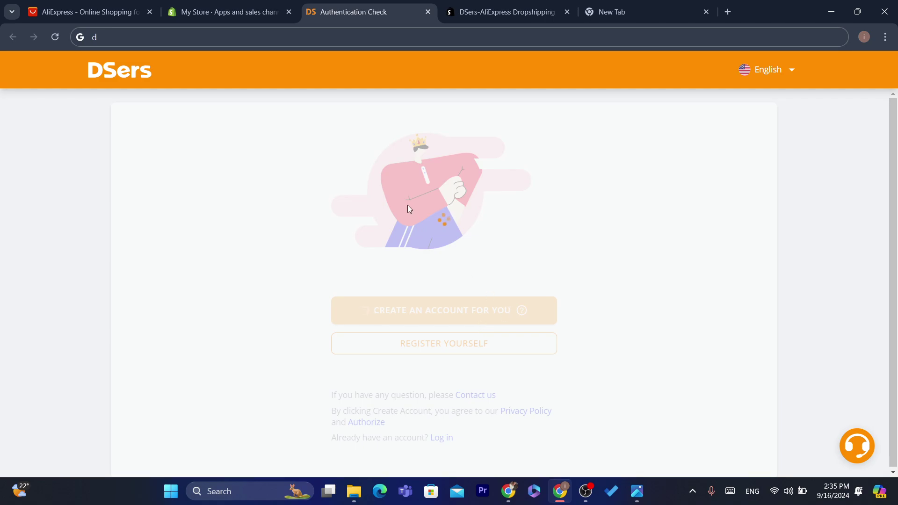
{"action": "left_click", "coordinate": [370, 42]}
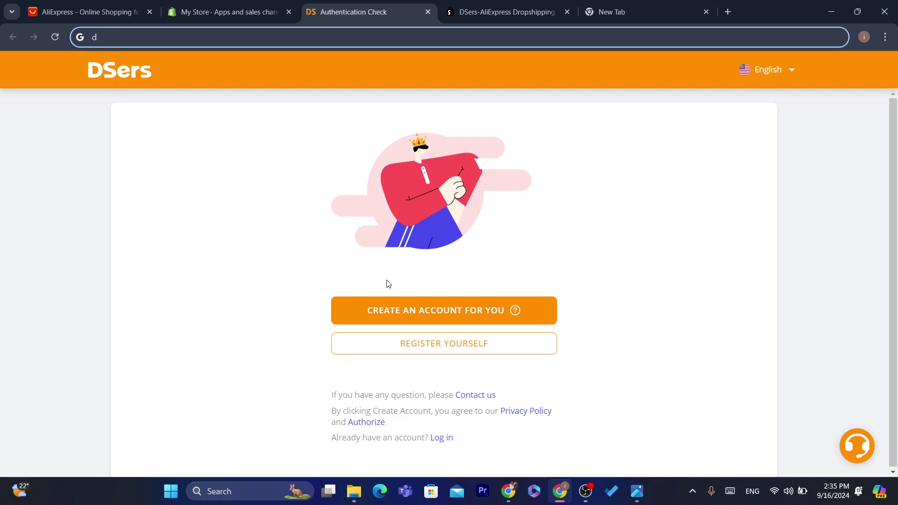
{"action": "left_click", "coordinate": [451, 321]}
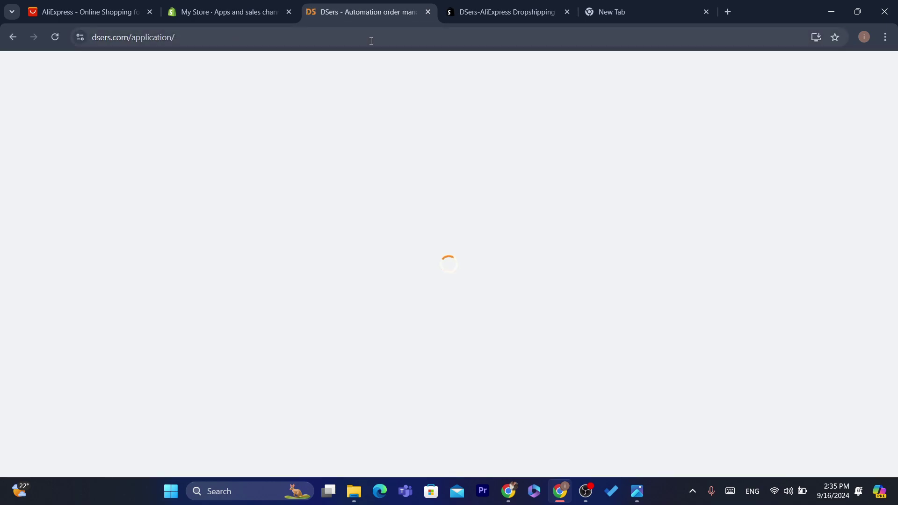
{"action": "left_click", "coordinate": [371, 38]}
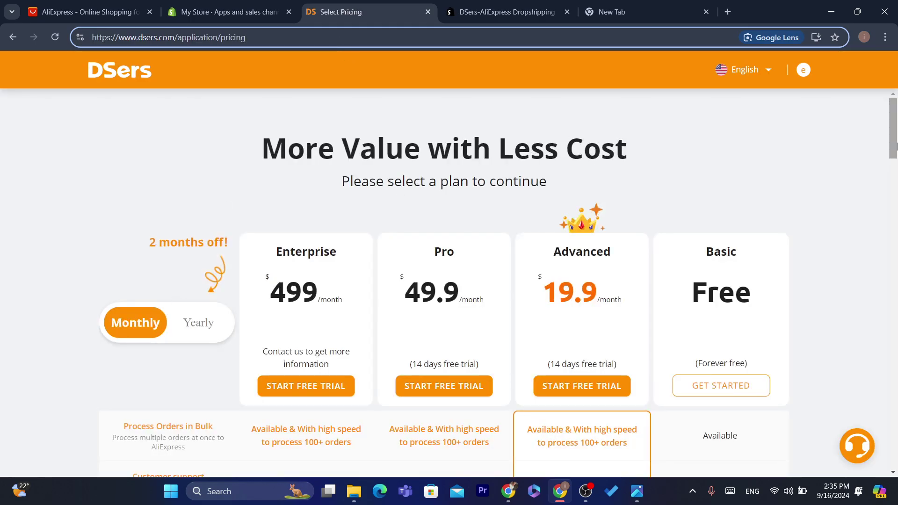
Pick the free Basic plan on the DSers pricing page.
{"action": "left_click", "coordinate": [505, 185]}
{"action": "scroll", "coordinate": [445, 207], "scroll_direction": "down", "scroll_amount": 1}
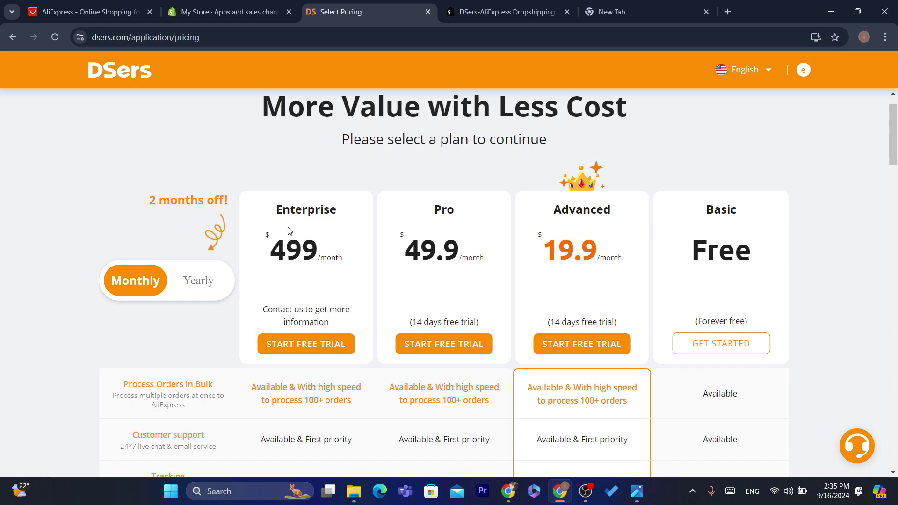
{"action": "left_click", "coordinate": [732, 351]}
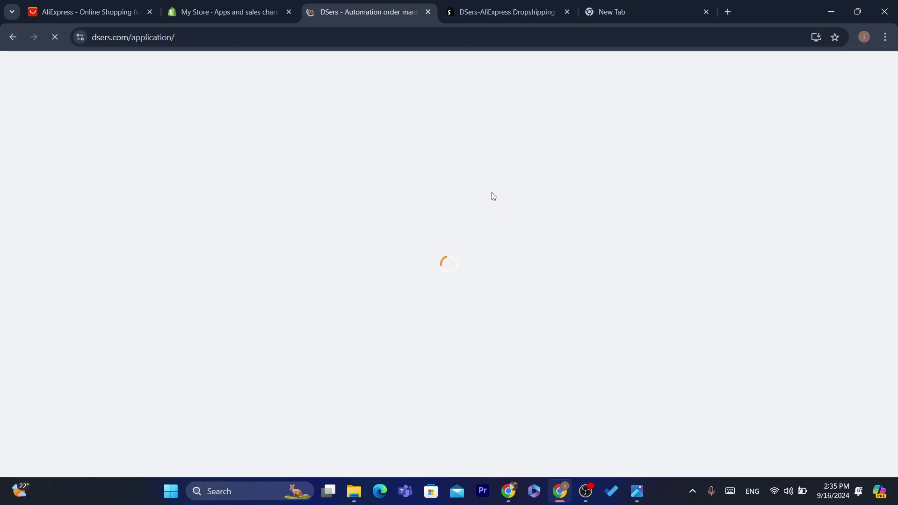
{"action": "left_click", "coordinate": [360, 41]}
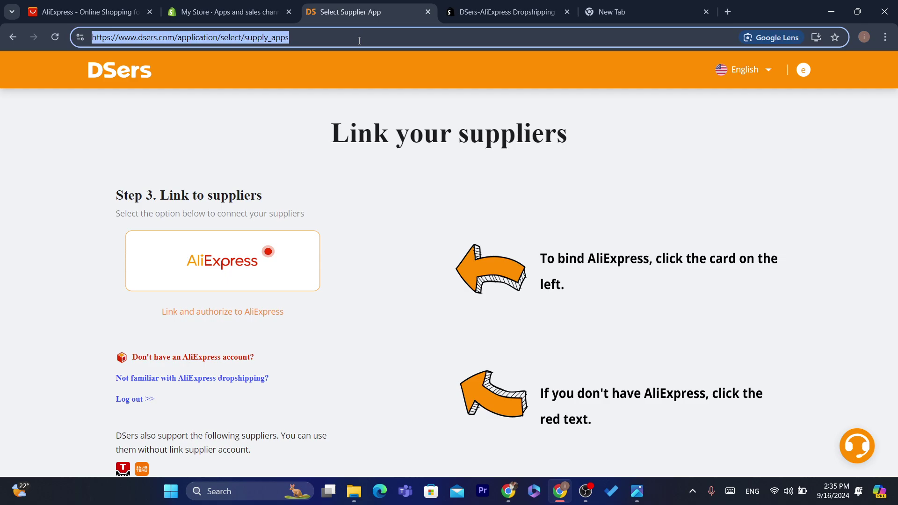
Start linking AliExpress as a supplier and log in to AliExpress to authorize it.
{"action": "left_click", "coordinate": [402, 240]}
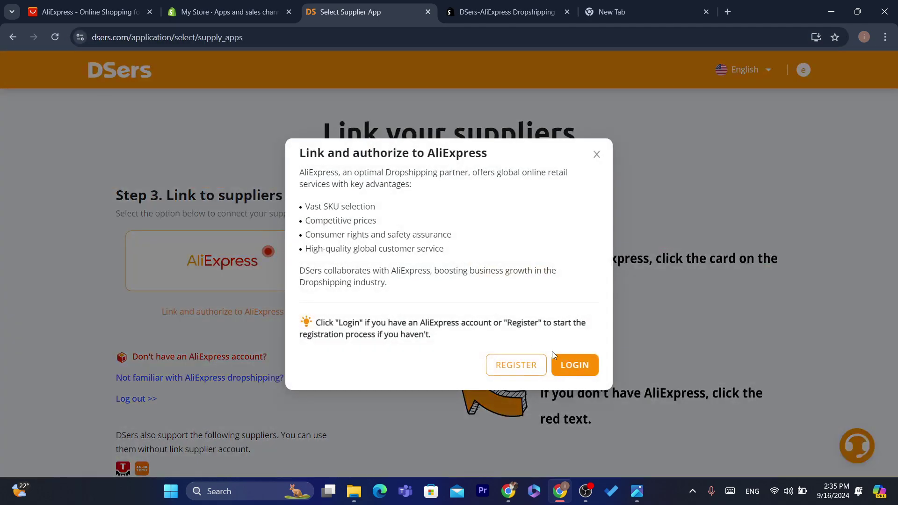
{"action": "left_click", "coordinate": [574, 366]}
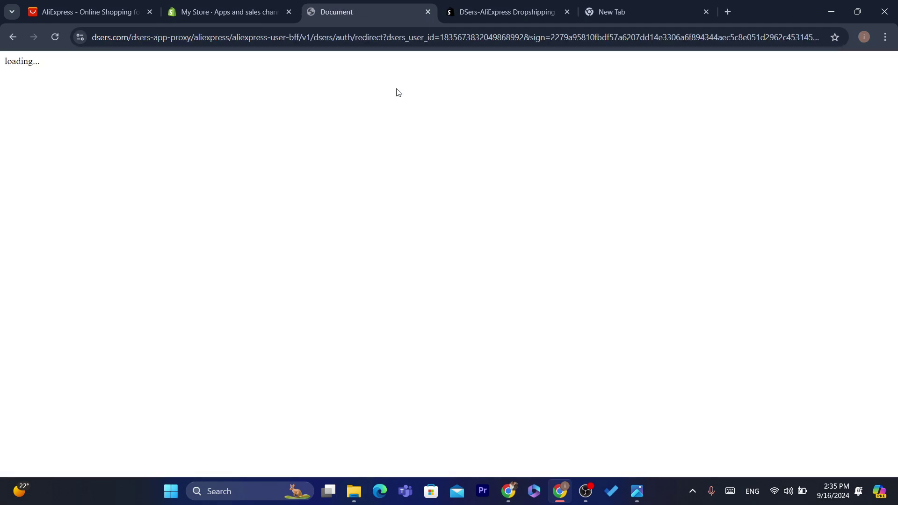
{"action": "left_click", "coordinate": [369, 38]}
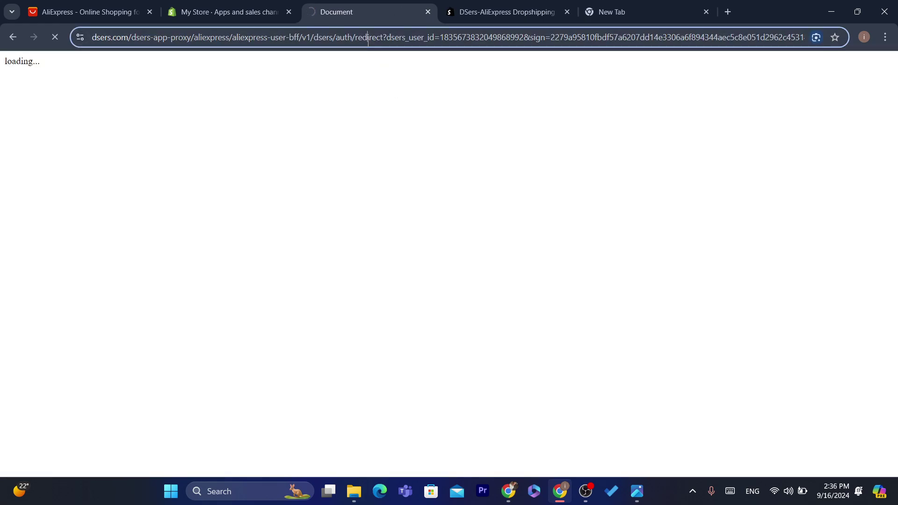
{"action": "double_click", "coordinate": [368, 37]}
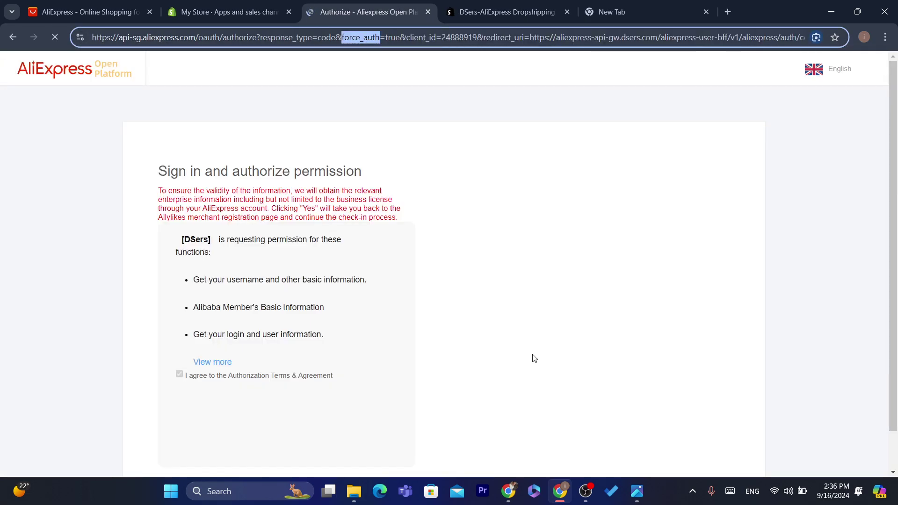
Grant DSers access to the AliExpress account and return to dsers.com/application.
{"action": "left_click", "coordinate": [592, 325]}
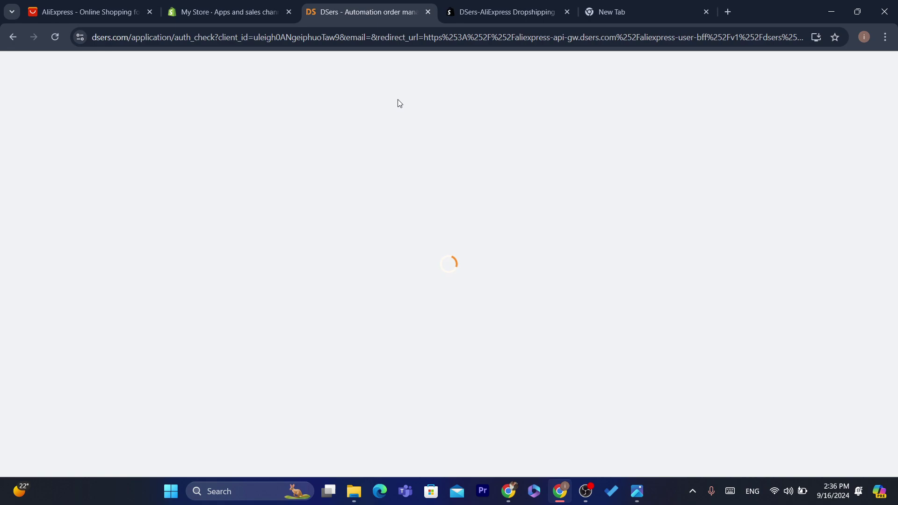
{"action": "left_click", "coordinate": [357, 43]}
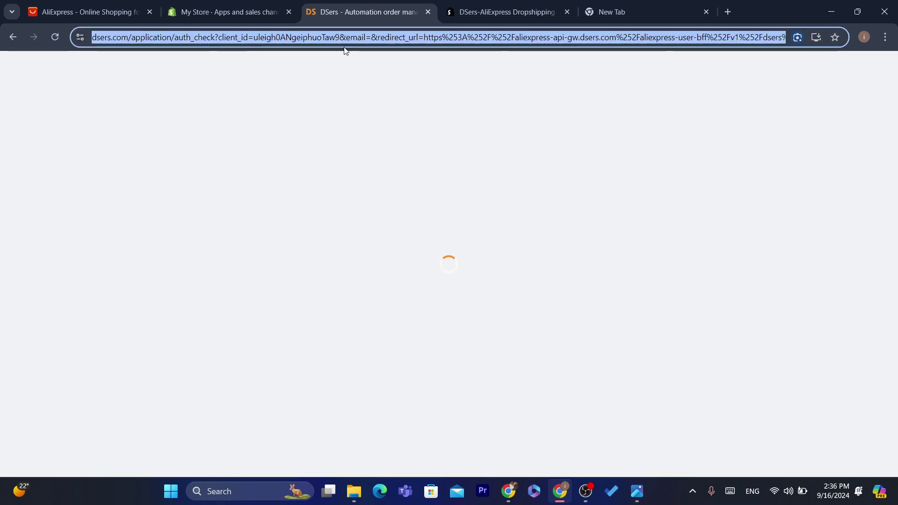
{"action": "left_click", "coordinate": [340, 38]}
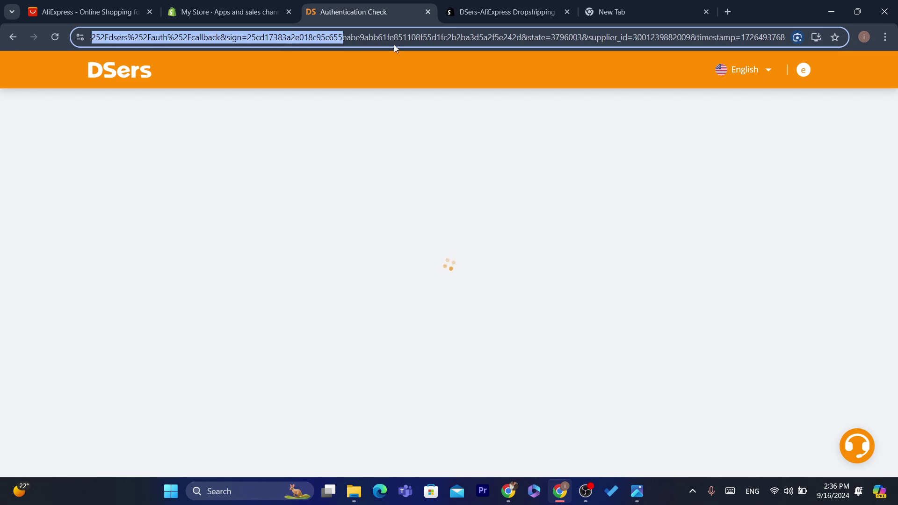
{"action": "double_click", "coordinate": [367, 37]}
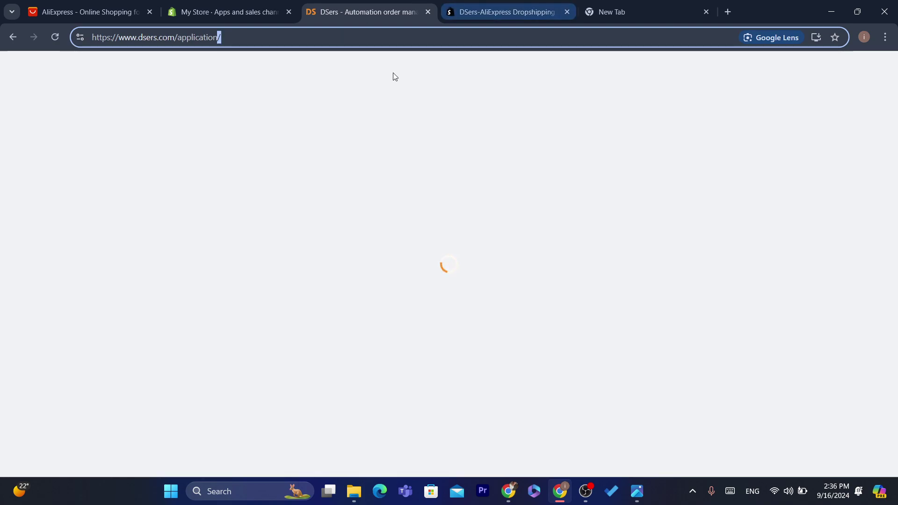
Return to the DSers Home tab and collapse the Merchant Growth Team popup into the free-trial banner.
{"action": "left_click", "coordinate": [377, 37]}
{"action": "key", "text": "ctrl+a"}
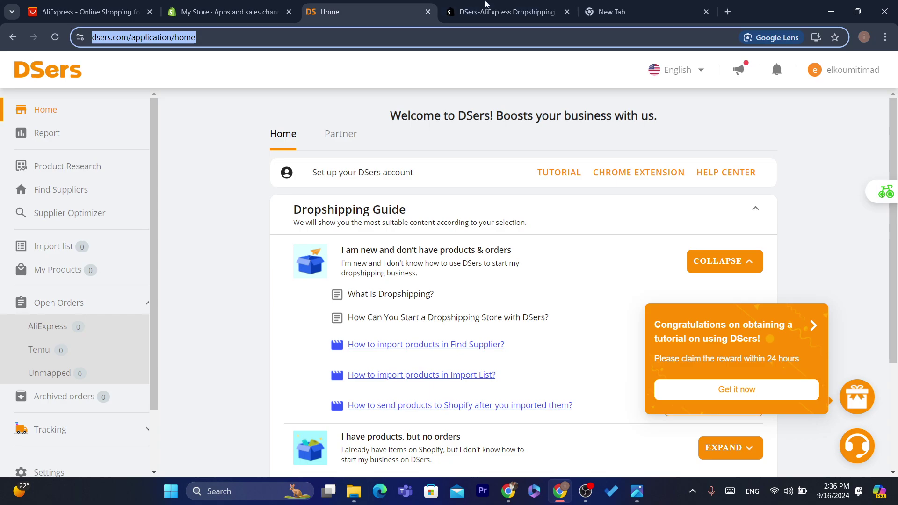
{"action": "left_click", "coordinate": [485, 7]}
{"action": "left_click", "coordinate": [475, 39]}
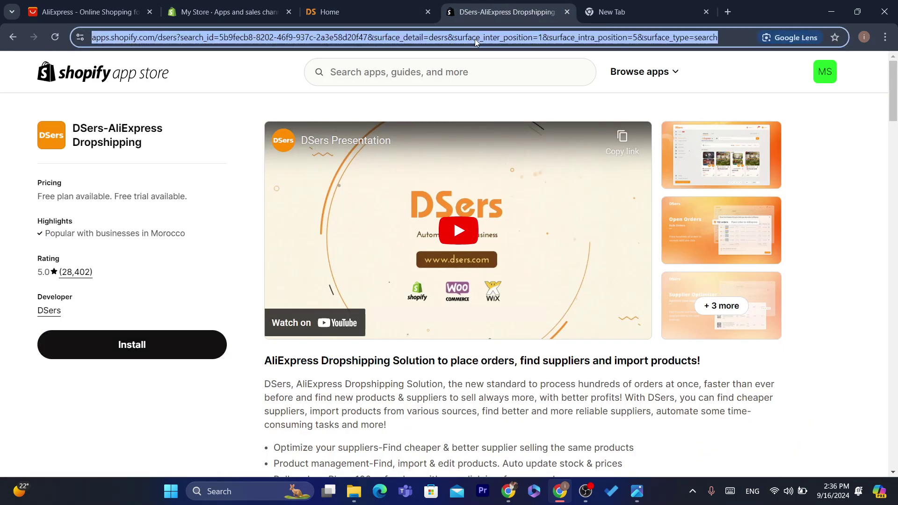
{"action": "left_click", "coordinate": [476, 41]}
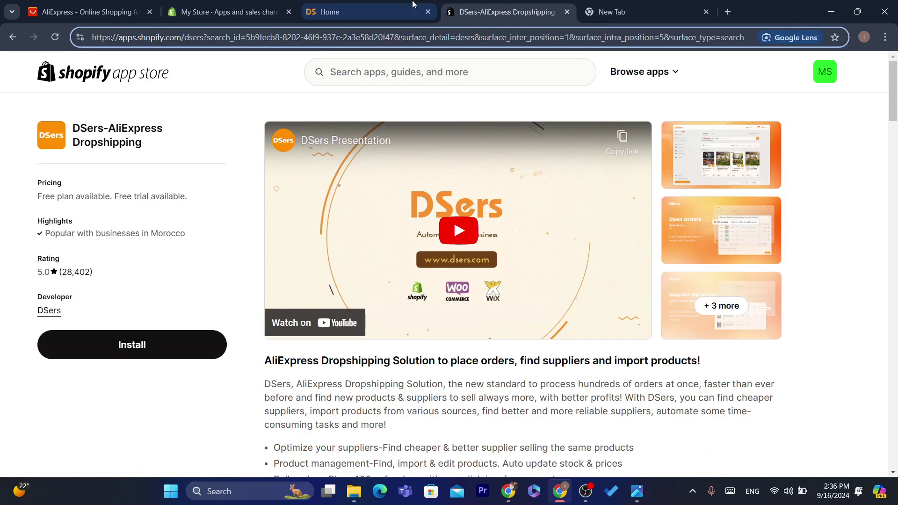
{"action": "left_click", "coordinate": [413, 5]}
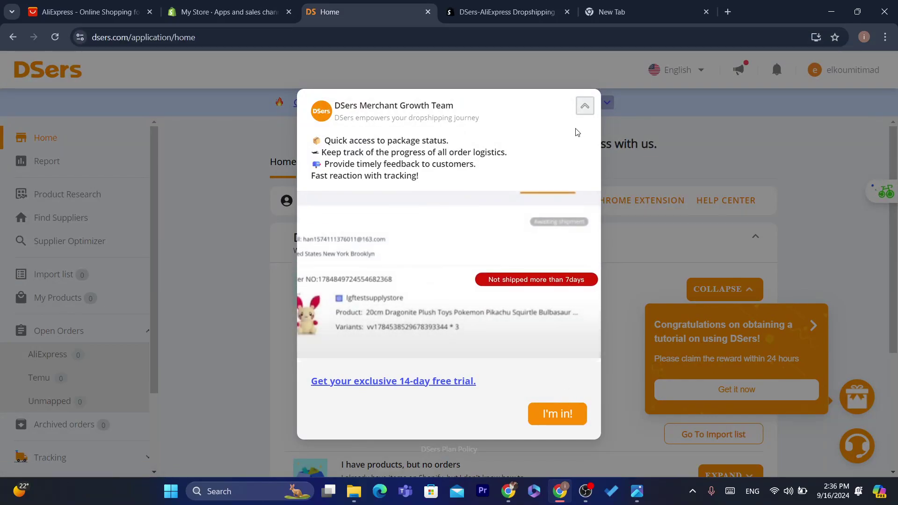
{"action": "left_click", "coordinate": [584, 106]}
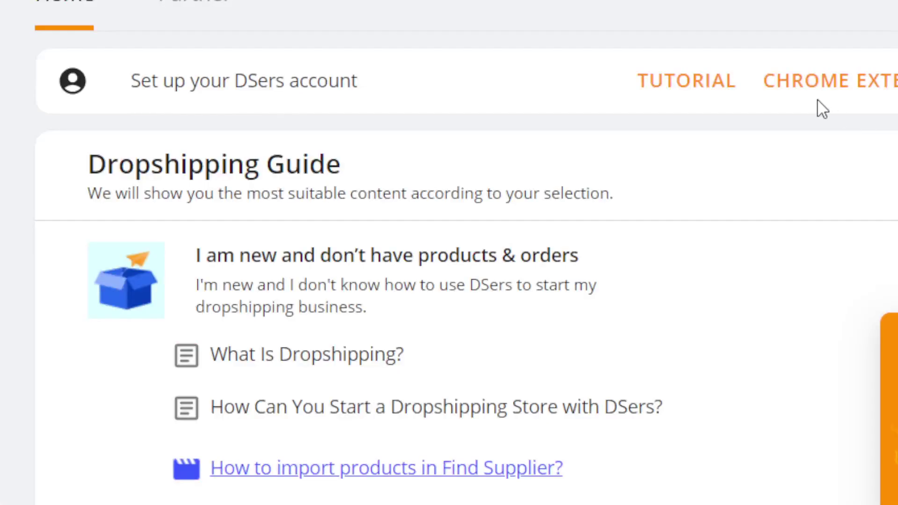
Follow DSers Home's CHROME EXTENSION link to the DSers - AliExpress.com Product Importer listing.
{"action": "left_click", "coordinate": [818, 102]}
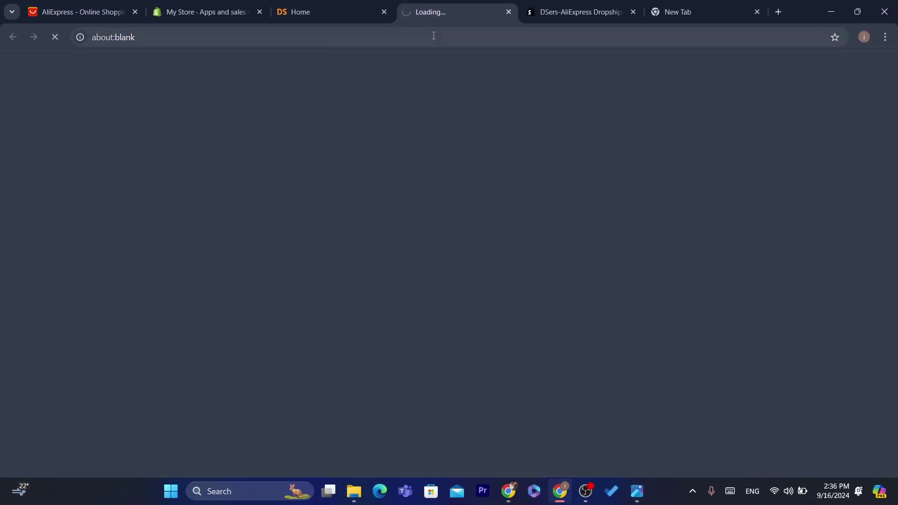
{"action": "left_click", "coordinate": [434, 36]}
{"action": "type", "text": "dd"}
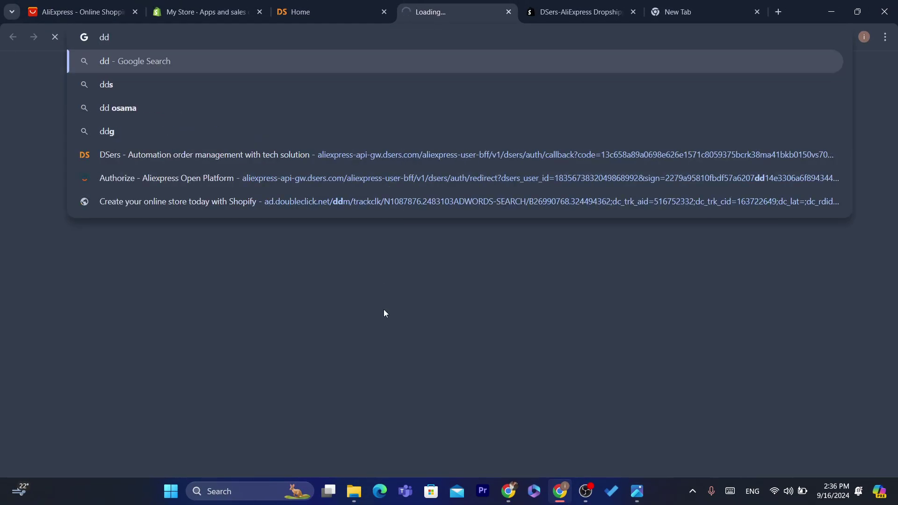
{"action": "left_click", "coordinate": [386, 326]}
{"action": "left_click", "coordinate": [429, 43]}
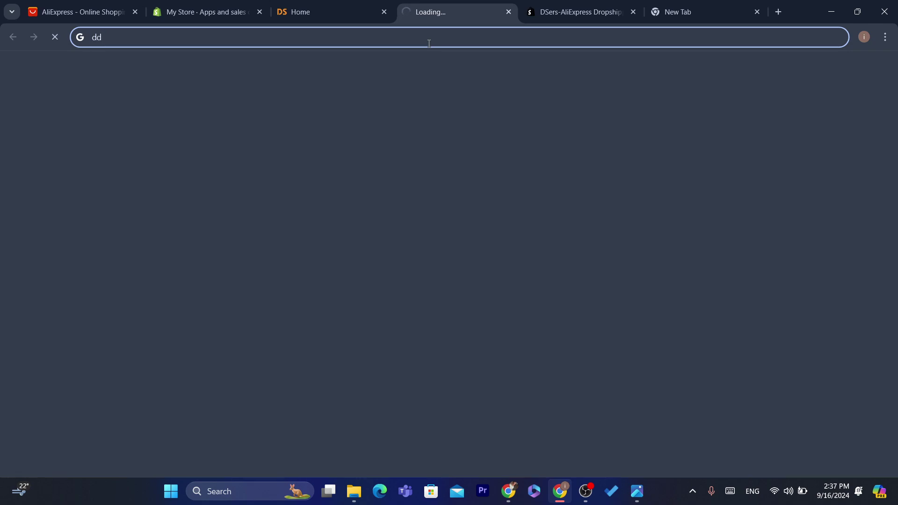
{"action": "left_click", "coordinate": [428, 43]}
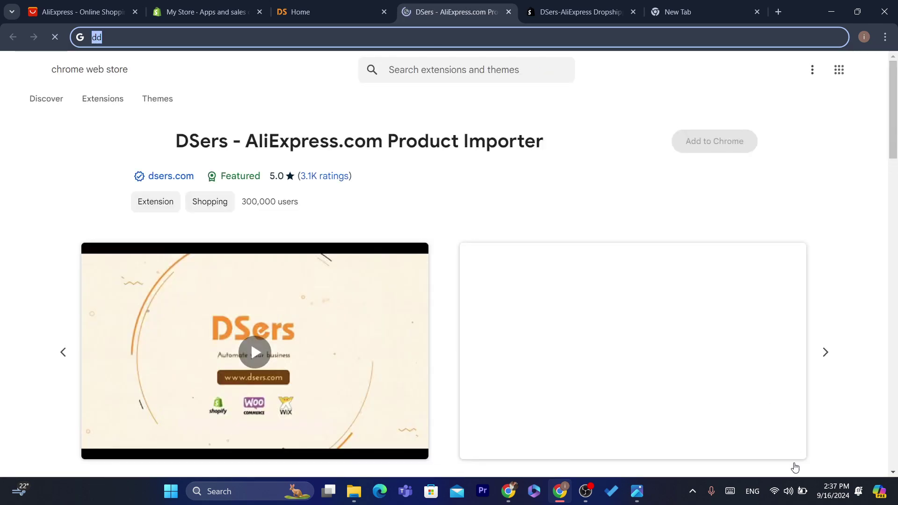
Dismiss the Windows quick settings panel covering Chrome.
{"action": "left_click", "coordinate": [793, 465]}
{"action": "left_click", "coordinate": [752, 491]}
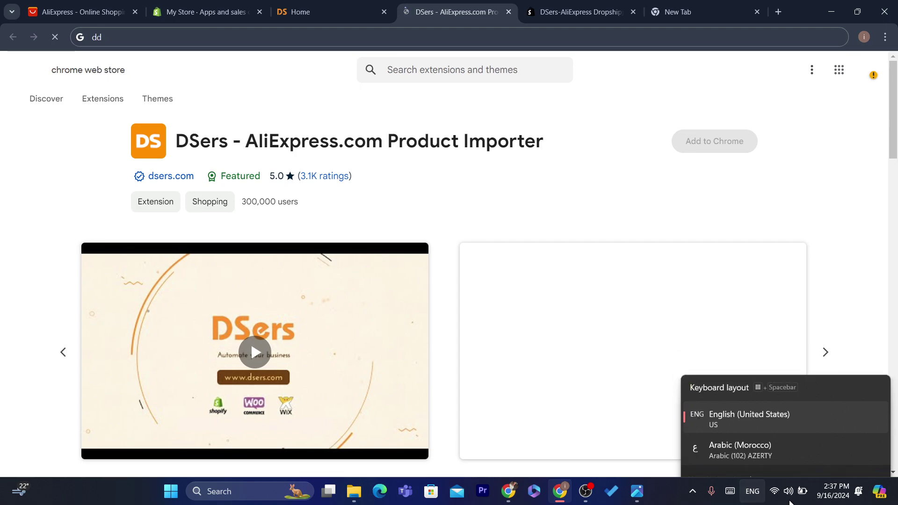
{"action": "left_click", "coordinate": [748, 391]}
{"action": "left_click", "coordinate": [788, 491]}
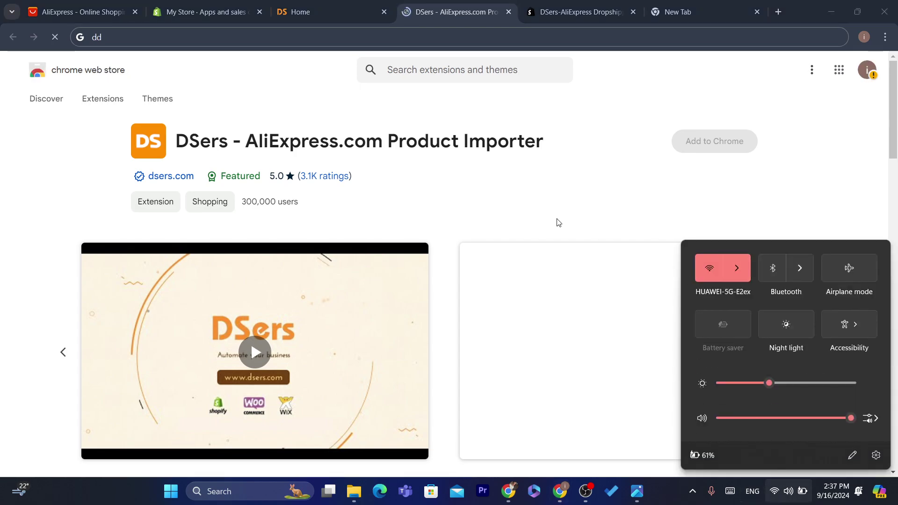
{"action": "left_click", "coordinate": [545, 215]}
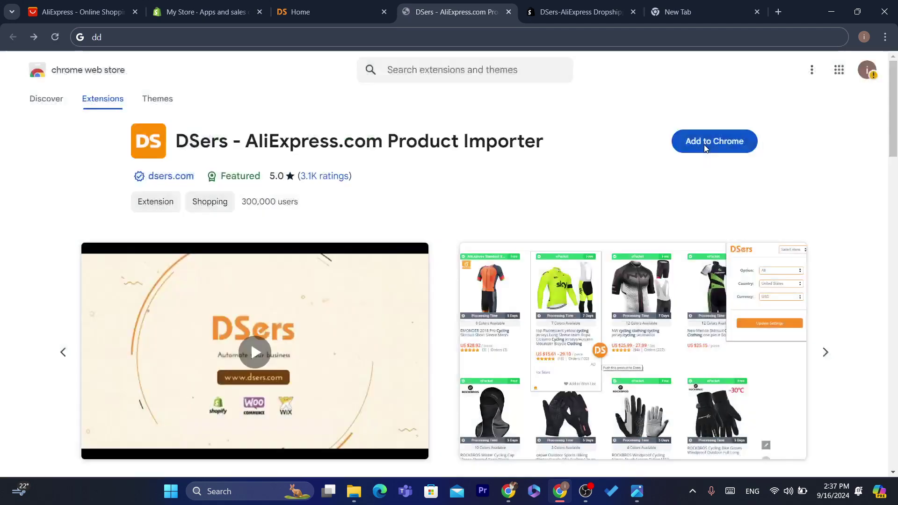
Add the DSers - AliExpress.com Product Importer extension to Chrome and pin it to the toolbar.
{"action": "left_click", "coordinate": [725, 151]}
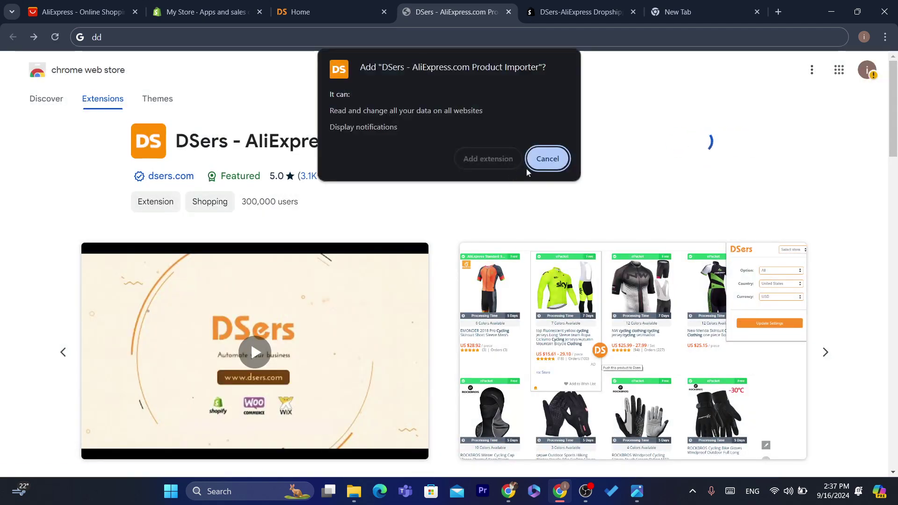
{"action": "left_click", "coordinate": [488, 158]}
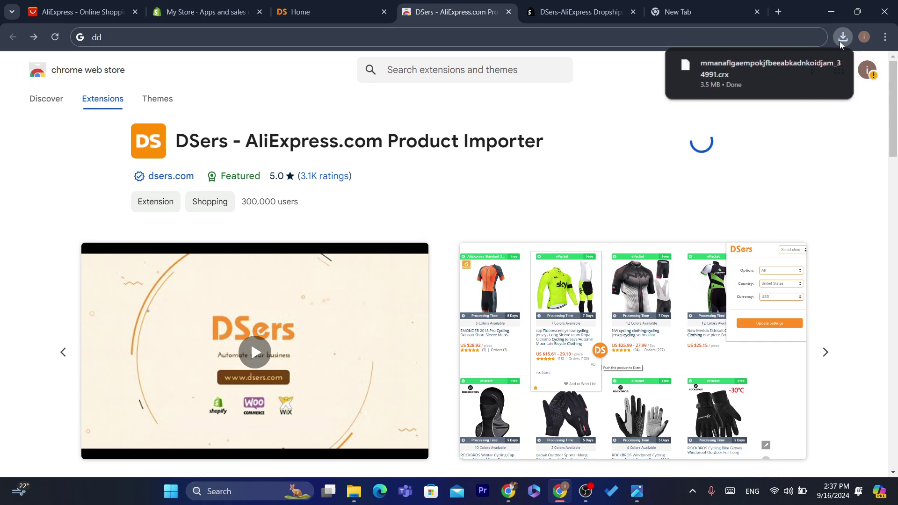
{"action": "left_click", "coordinate": [834, 37]}
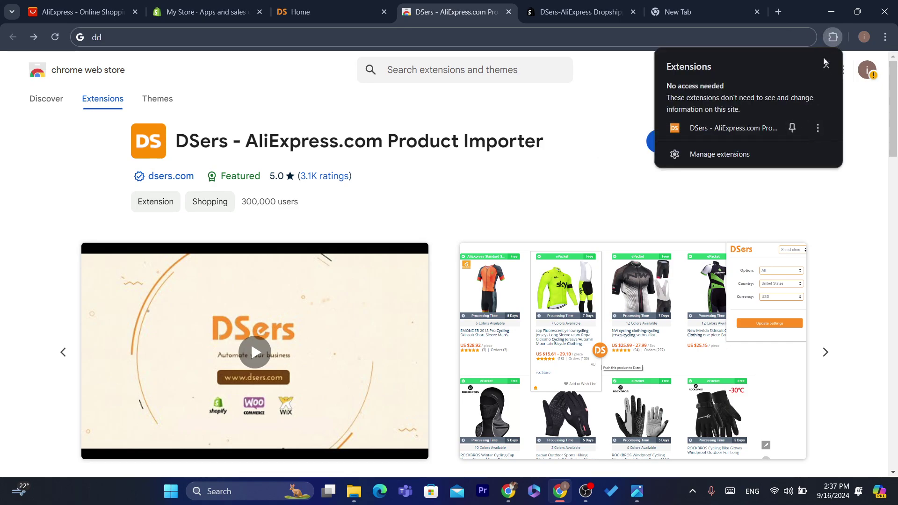
{"action": "left_click", "coordinate": [791, 129]}
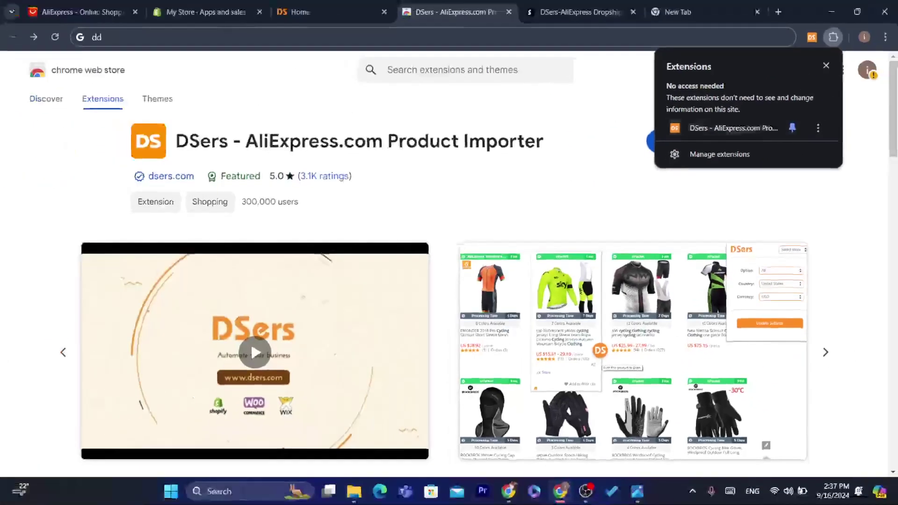
{"action": "left_click", "coordinate": [544, 37]}
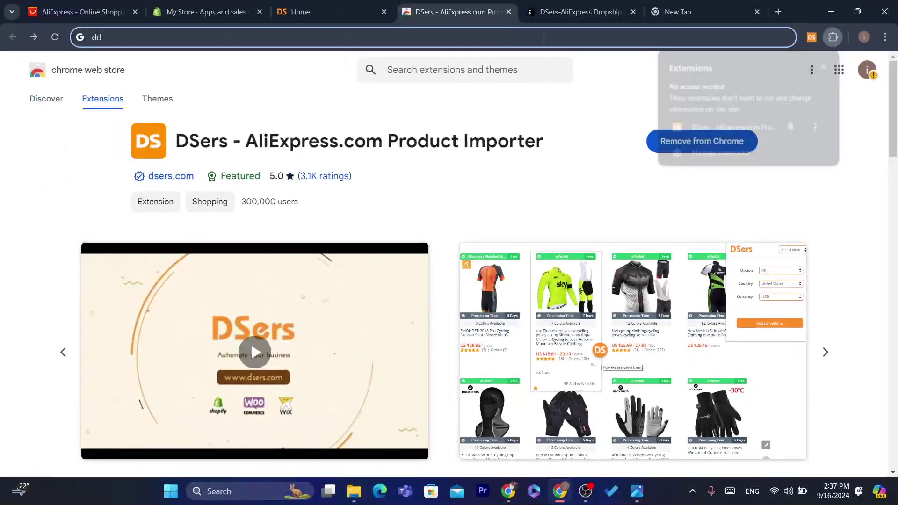
{"action": "type", "text": "d"}
{"action": "left_click", "coordinate": [450, 286]}
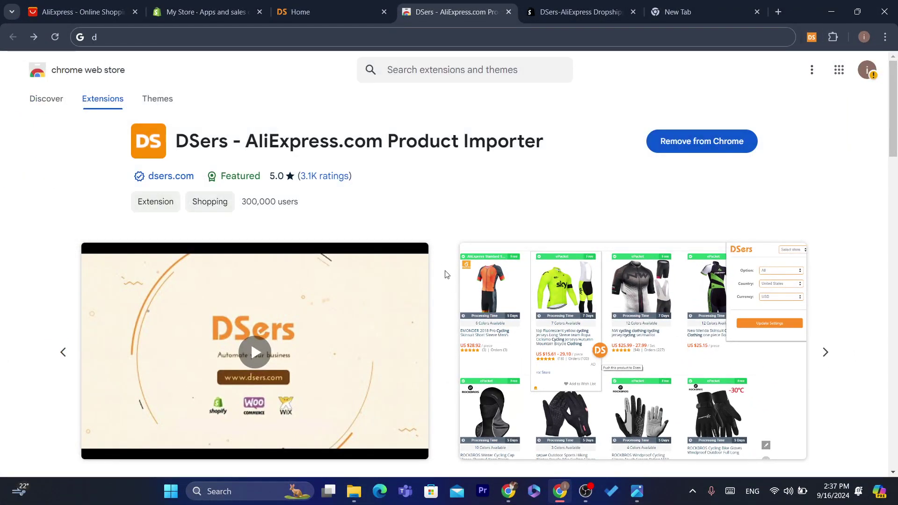
Go to AliExpress and open the wireless Type-C Motion Sensor Light product page.
{"action": "left_click", "coordinate": [434, 45]}
{"action": "type", "text": "aliexp"}
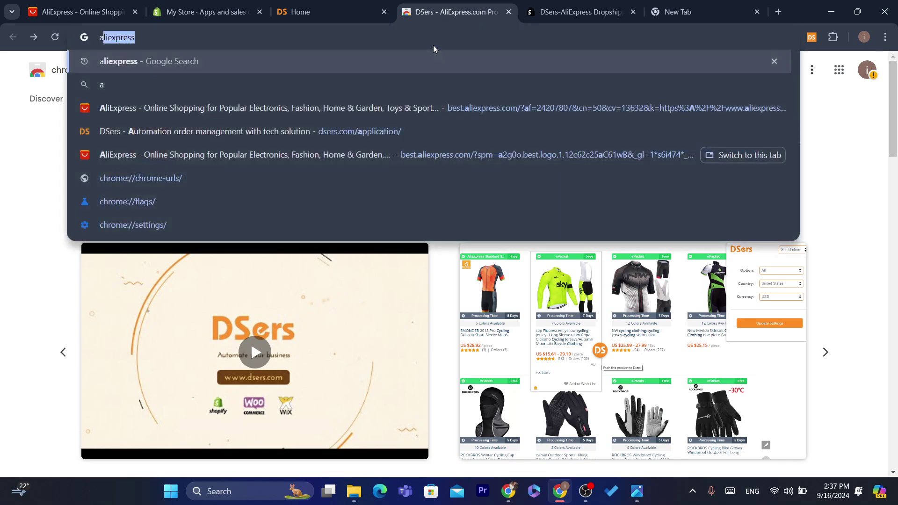
{"action": "left_click", "coordinate": [383, 69]}
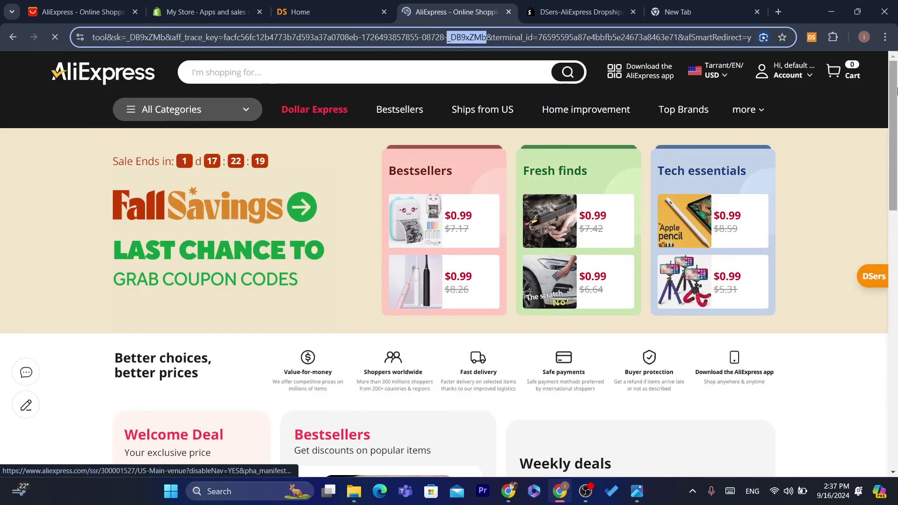
{"action": "left_click_drag", "start_coordinate": [893, 147], "coordinate": [895, 299]}
{"action": "scroll", "coordinate": [437, 268], "scroll_direction": "down", "scroll_amount": 5}
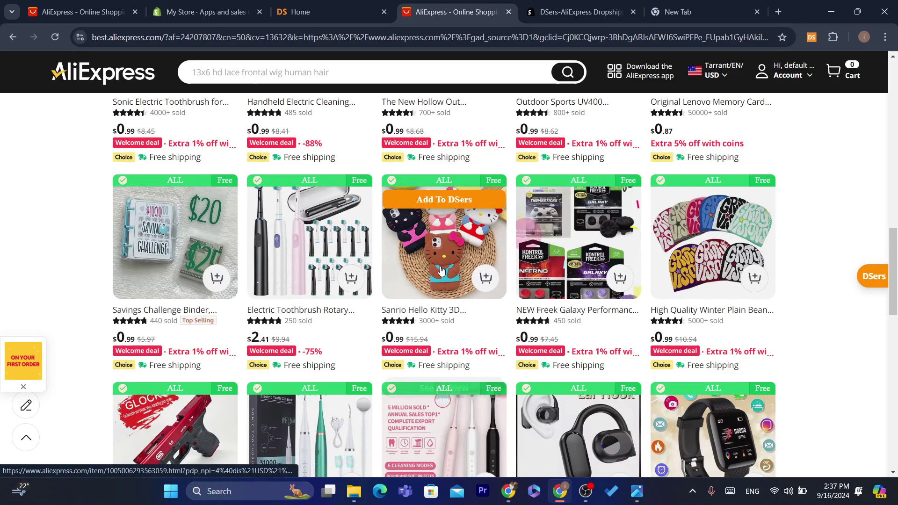
{"action": "left_click_drag", "start_coordinate": [894, 252], "coordinate": [896, 310]}
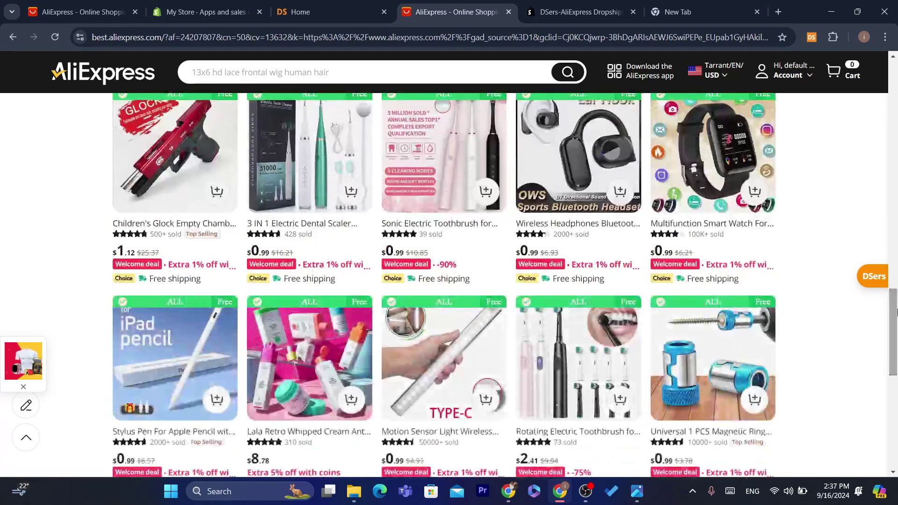
{"action": "left_click", "coordinate": [441, 383]}
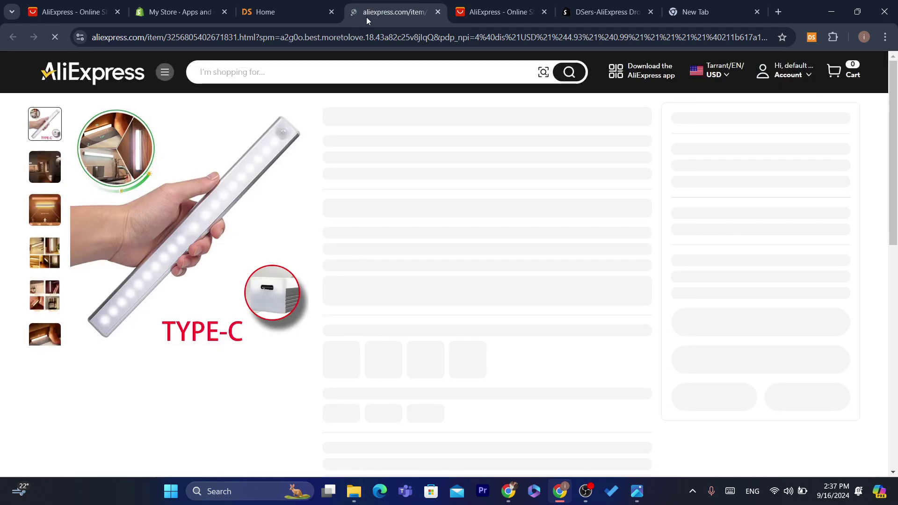
Leave Shopify settings, check the still-empty Products list, and return to the AliExpress motion sensor light tab.
{"action": "left_click", "coordinate": [180, 11]}
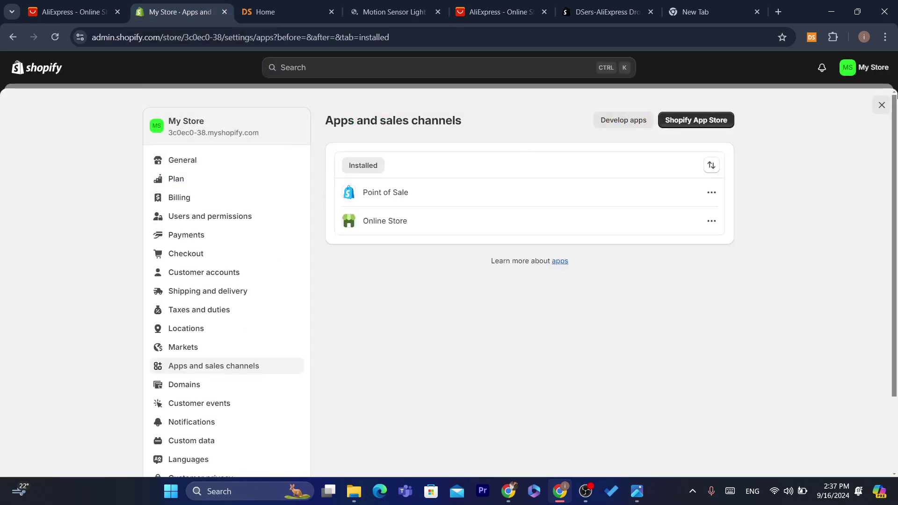
{"action": "left_click", "coordinate": [881, 107]}
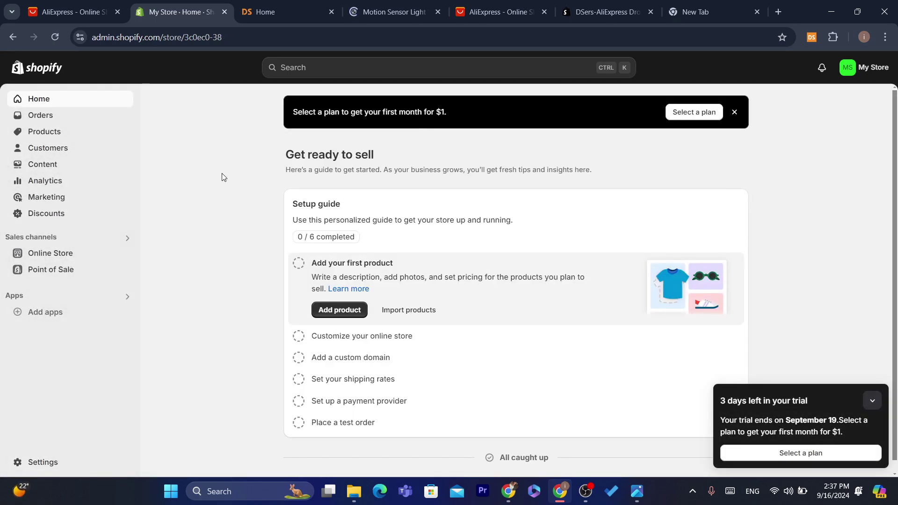
{"action": "left_click", "coordinate": [67, 135]}
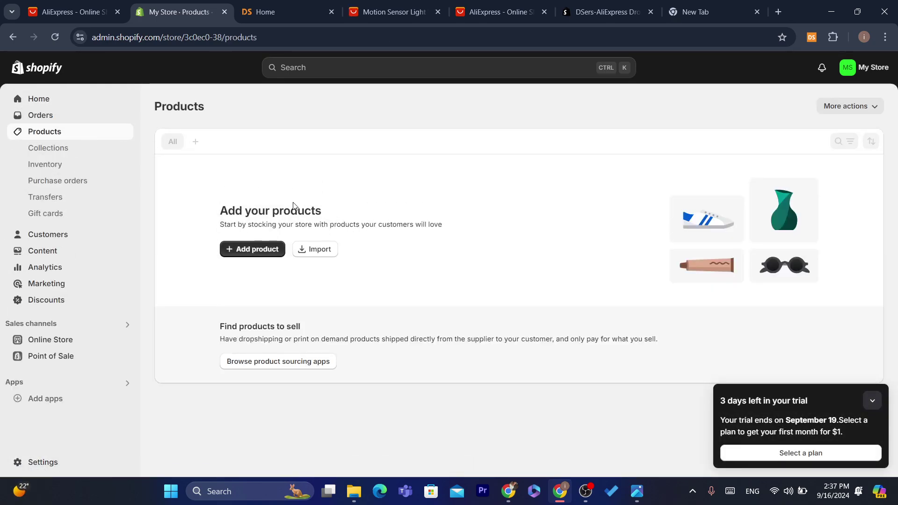
{"action": "left_click", "coordinate": [360, 5]}
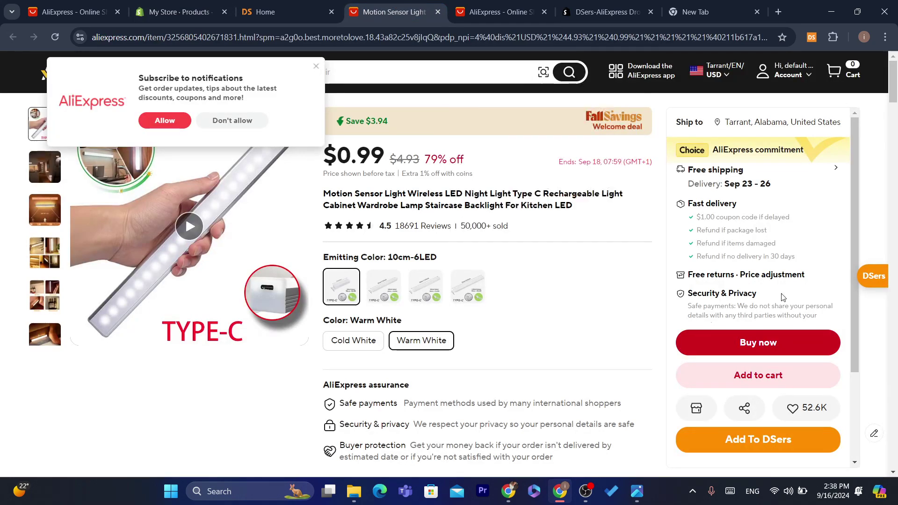
Decline the notification offer and try Add To DSers on the motion sensor light.
{"action": "left_click", "coordinate": [256, 123]}
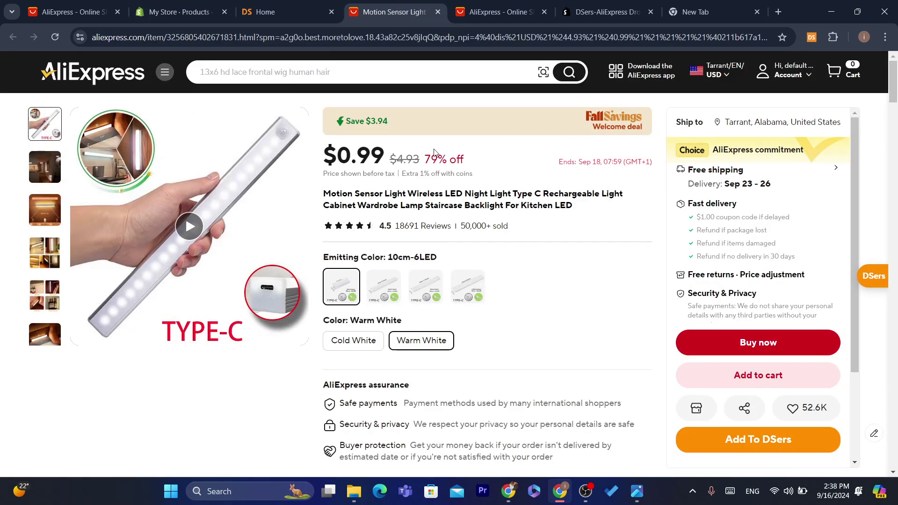
{"action": "scroll", "coordinate": [795, 411], "scroll_direction": "down", "scroll_amount": 3}
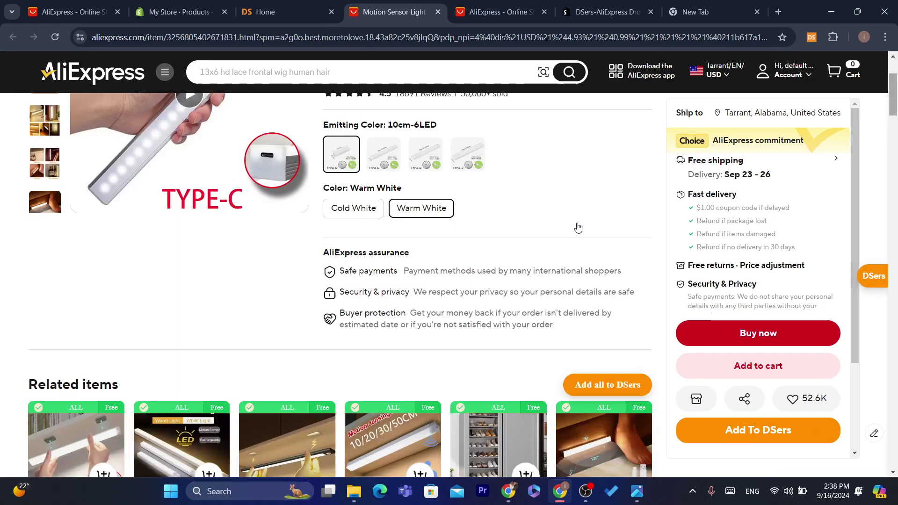
{"action": "left_click", "coordinate": [758, 429]}
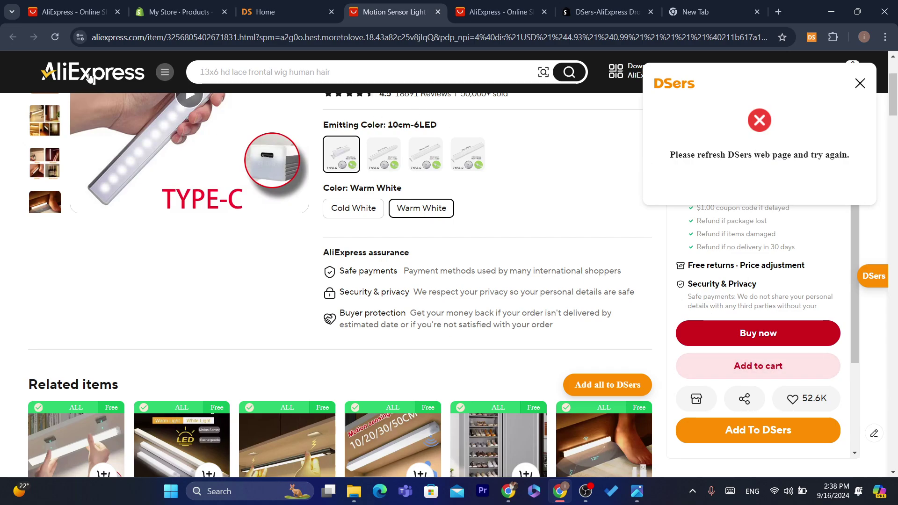
Reload the product page and retry, then bring up the DSers extension's login prompt.
{"action": "left_click", "coordinate": [58, 40]}
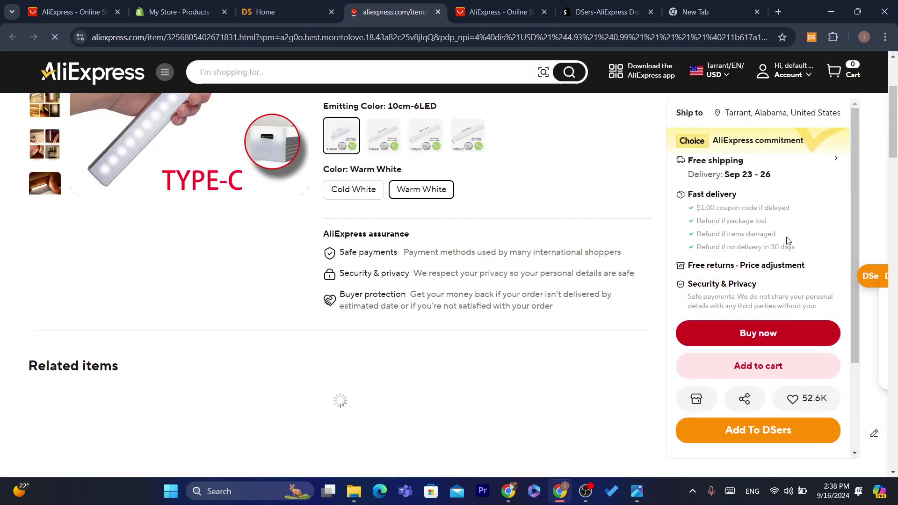
{"action": "left_click", "coordinate": [771, 437]}
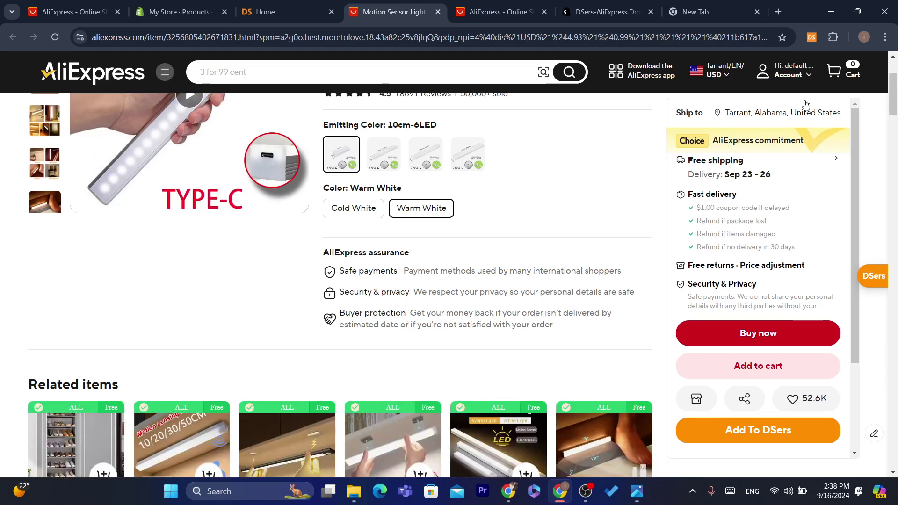
{"action": "left_click", "coordinate": [832, 37]}
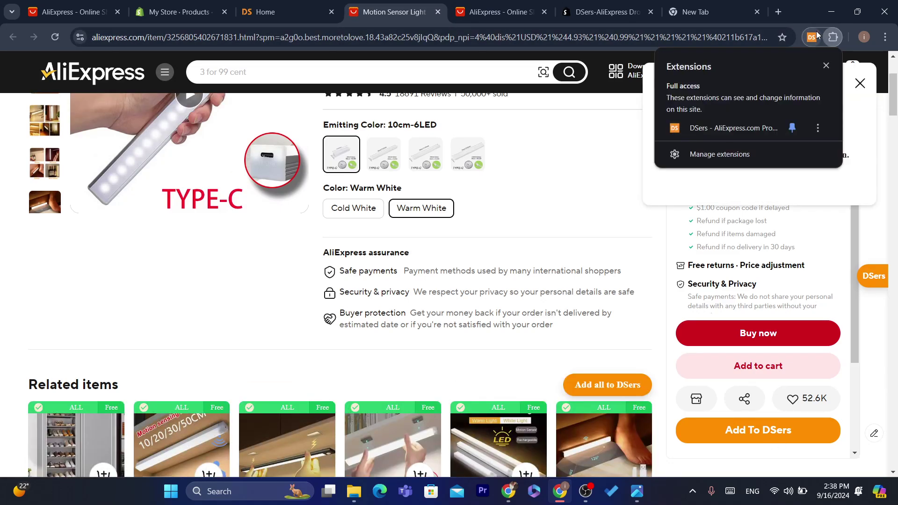
{"action": "left_click", "coordinate": [814, 37]}
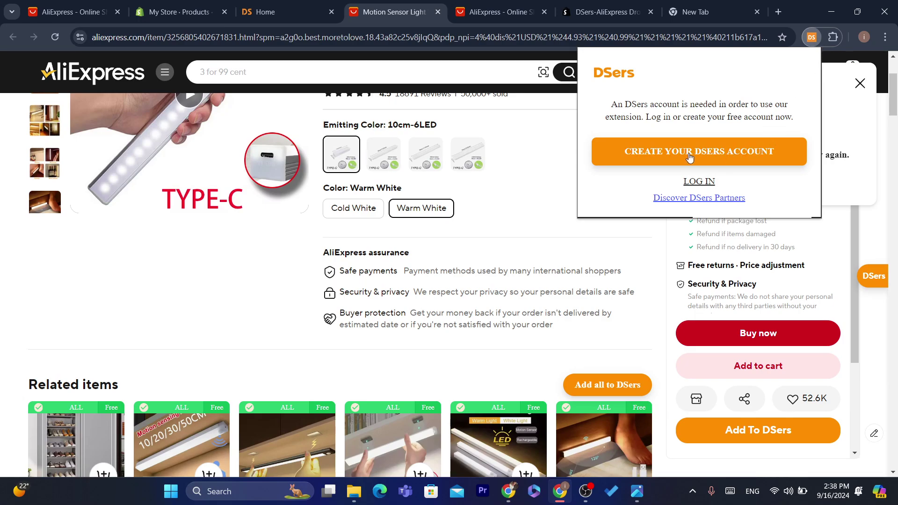
Log in to DSers, reload the motion sensor light page, and import it successfully into DSers.
{"action": "left_click", "coordinate": [699, 182]}
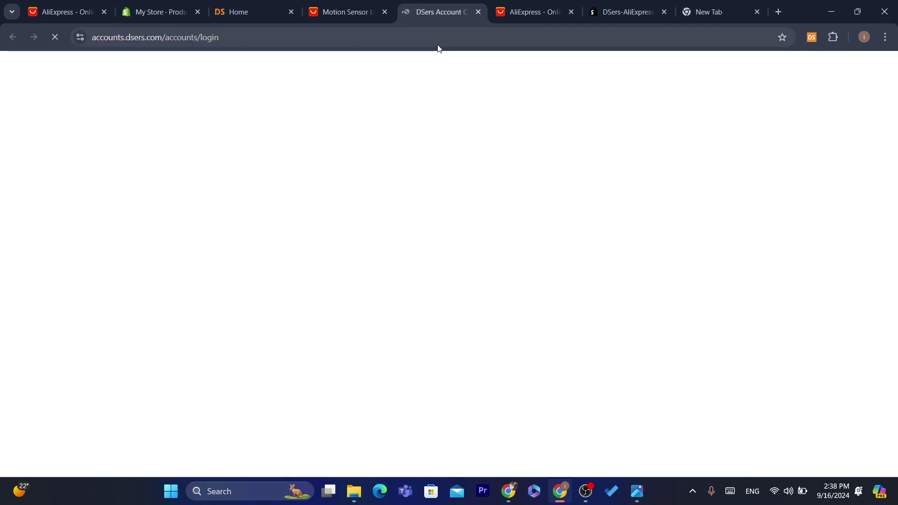
{"action": "double_click", "coordinate": [419, 44]}
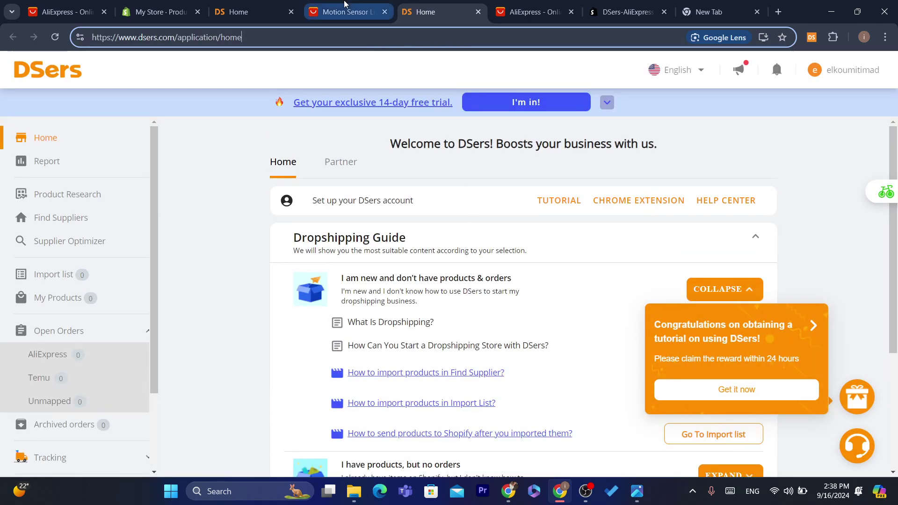
{"action": "left_click", "coordinate": [344, 4]}
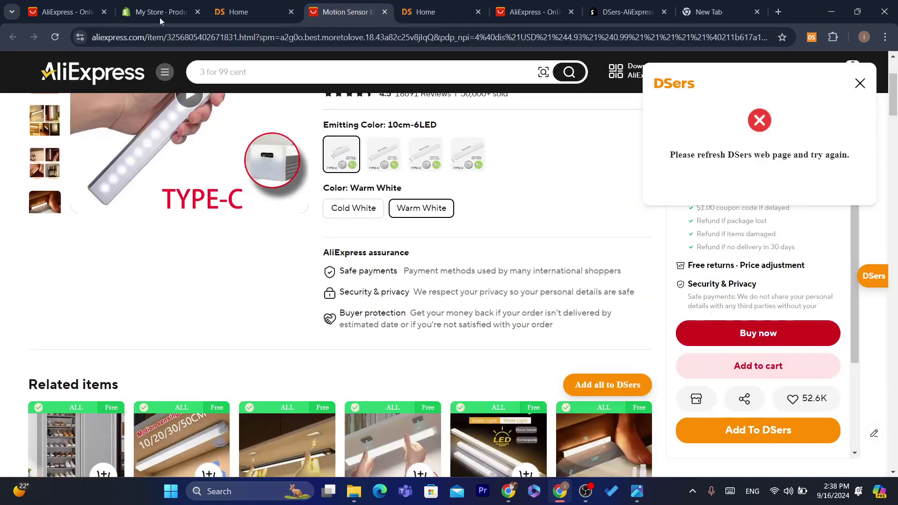
{"action": "left_click", "coordinate": [55, 37]}
{"action": "left_click", "coordinate": [337, 41]}
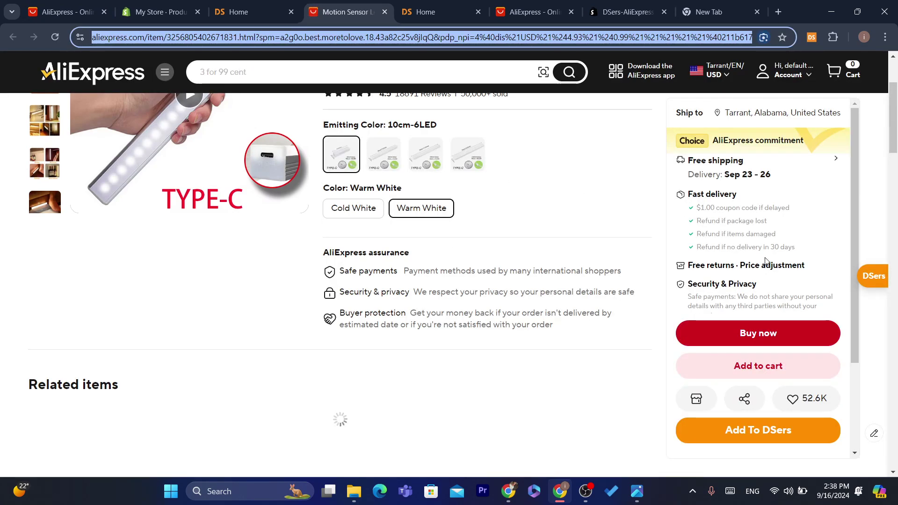
{"action": "left_click", "coordinate": [767, 429]}
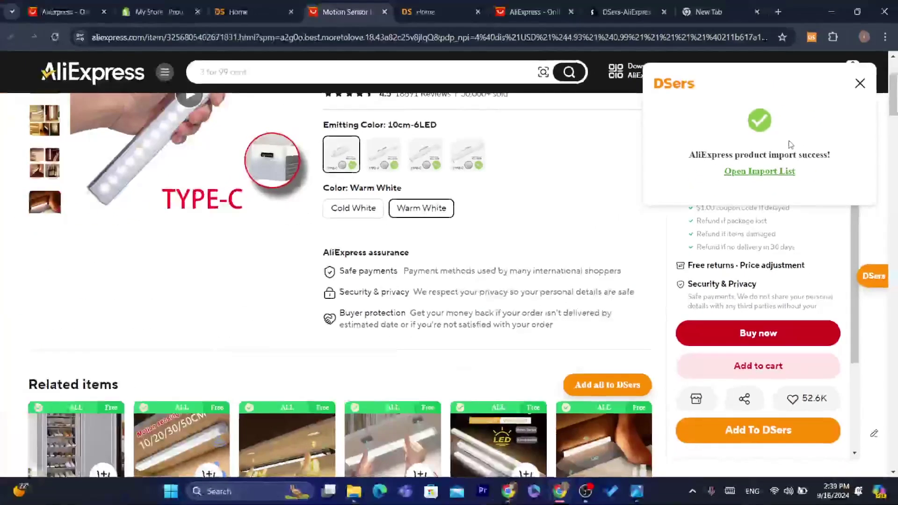
Go to the DSers dashboard, open the Import List, and dismiss the promotional popup.
{"action": "left_click", "coordinate": [417, 12]}
{"action": "left_click", "coordinate": [420, 29]}
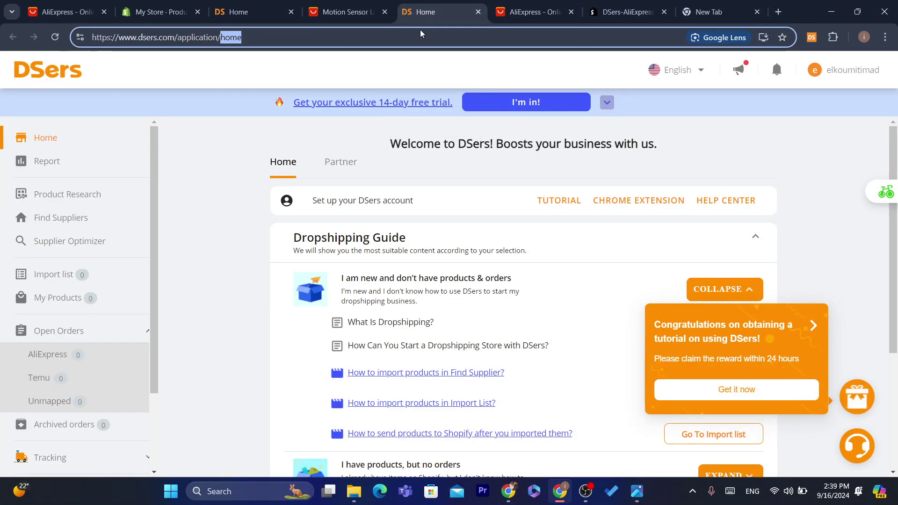
{"action": "type", "text": "d"}
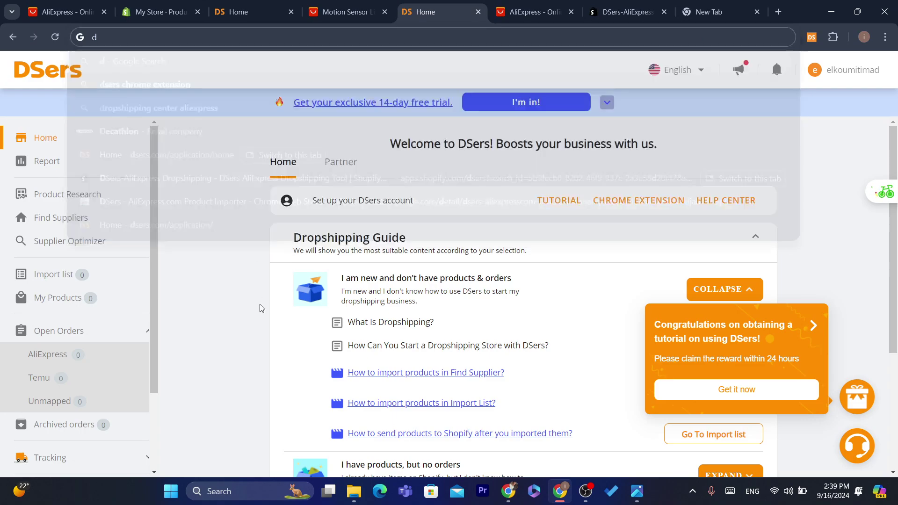
{"action": "left_click", "coordinate": [261, 308]}
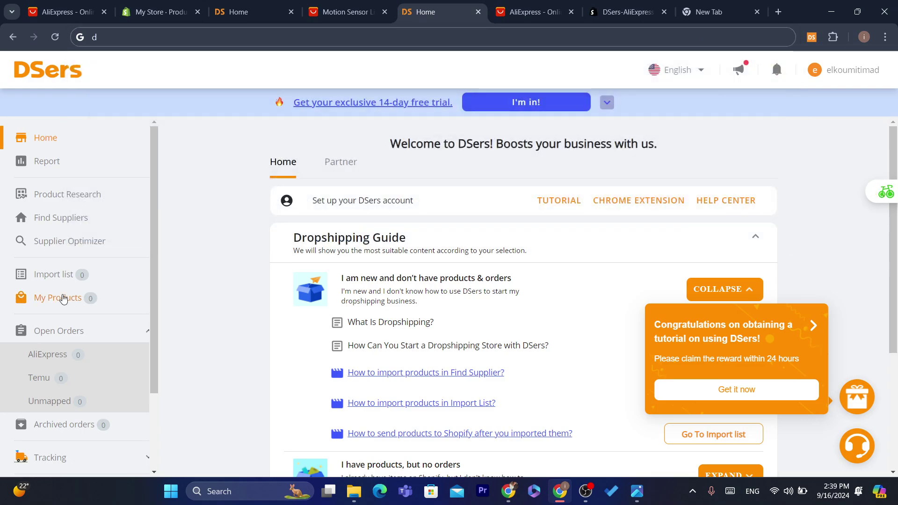
{"action": "left_click", "coordinate": [49, 280]}
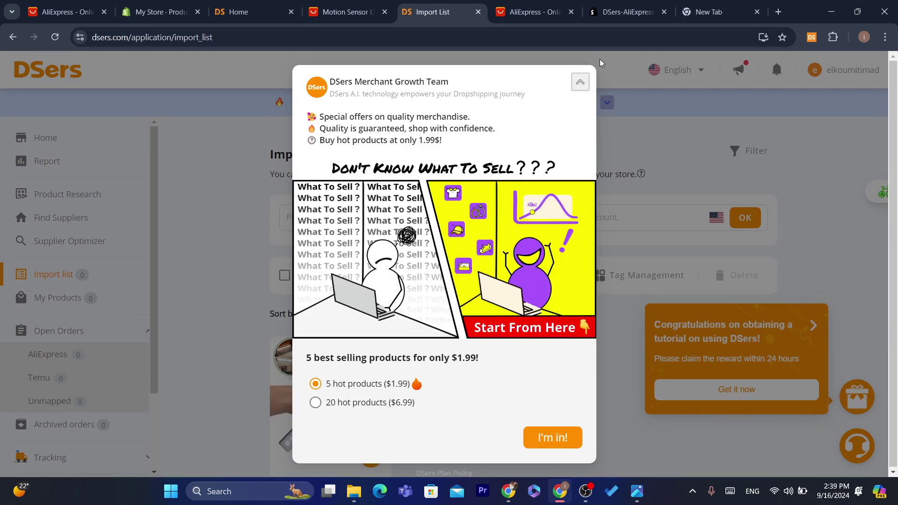
{"action": "left_click", "coordinate": [579, 86]}
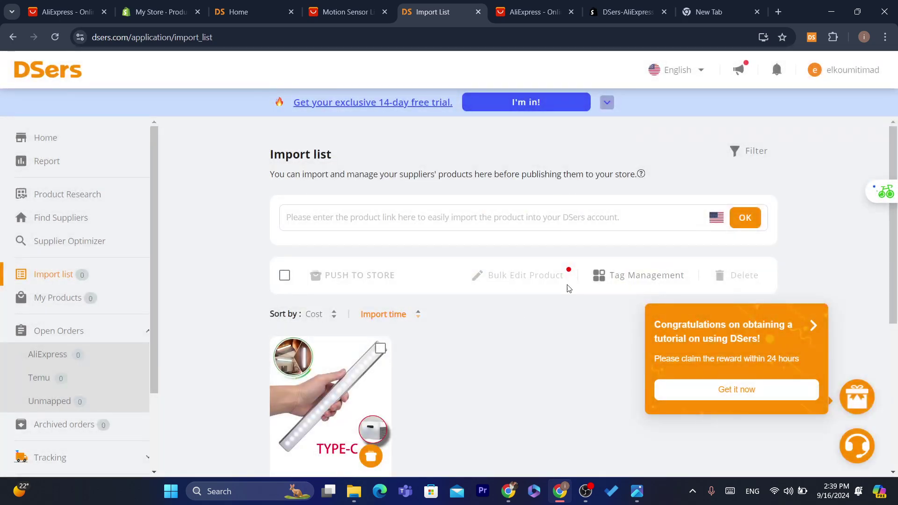
{"action": "scroll", "coordinate": [895, 230], "scroll_direction": "down", "scroll_amount": 2}
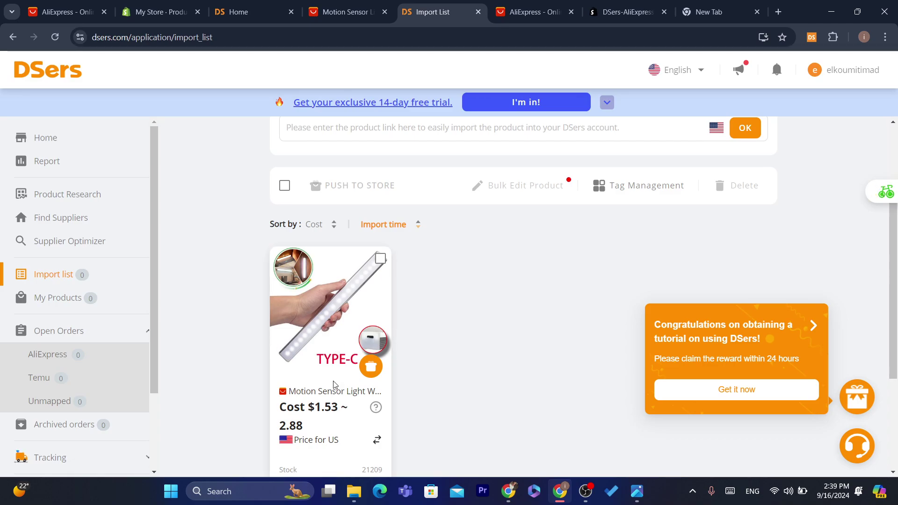
Check the product's AliExpress source page, then return to the Motion Sensor Light card ($1.53–2.88, stock 21209).
{"action": "left_click", "coordinate": [341, 395]}
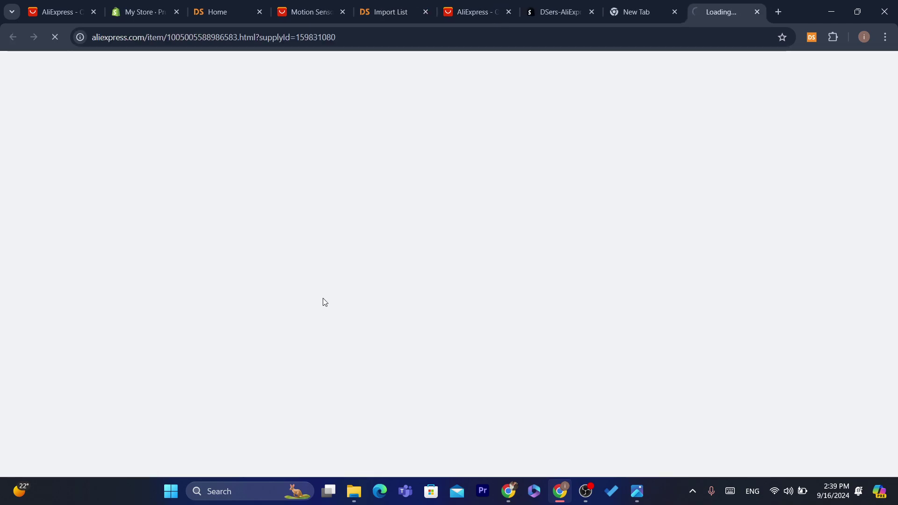
{"action": "double_click", "coordinate": [664, 37]}
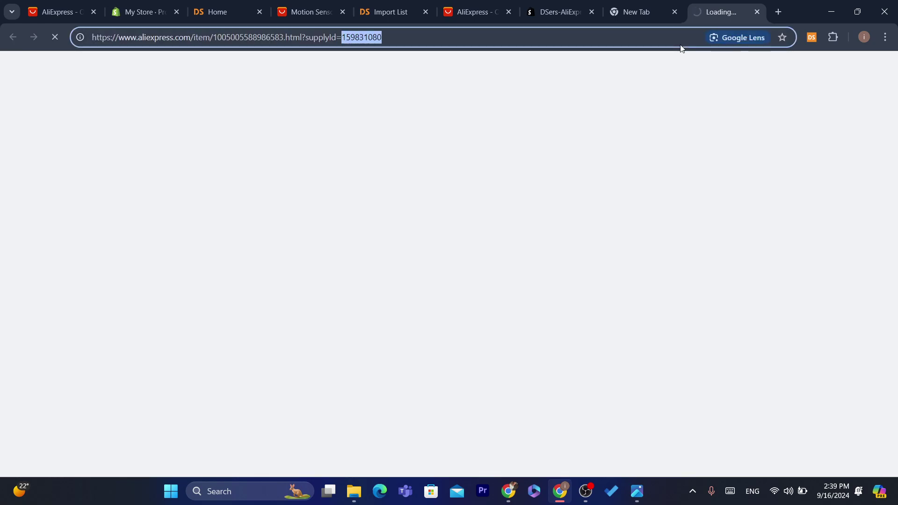
{"action": "left_click", "coordinate": [574, 2]}
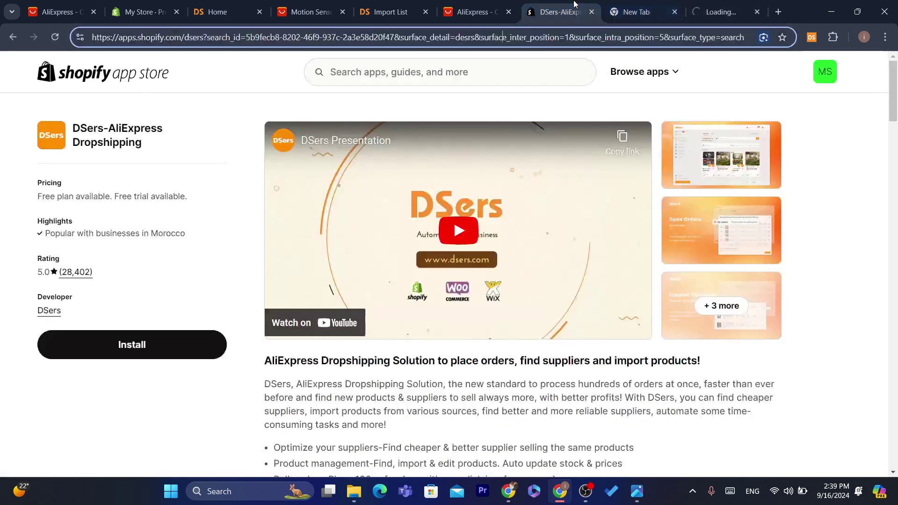
{"action": "left_click", "coordinate": [475, 4]}
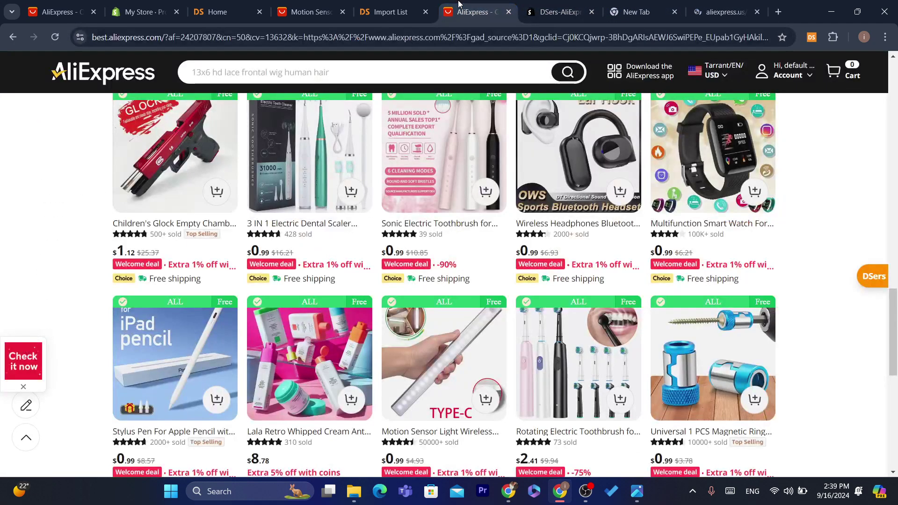
{"action": "left_click", "coordinate": [426, 4]}
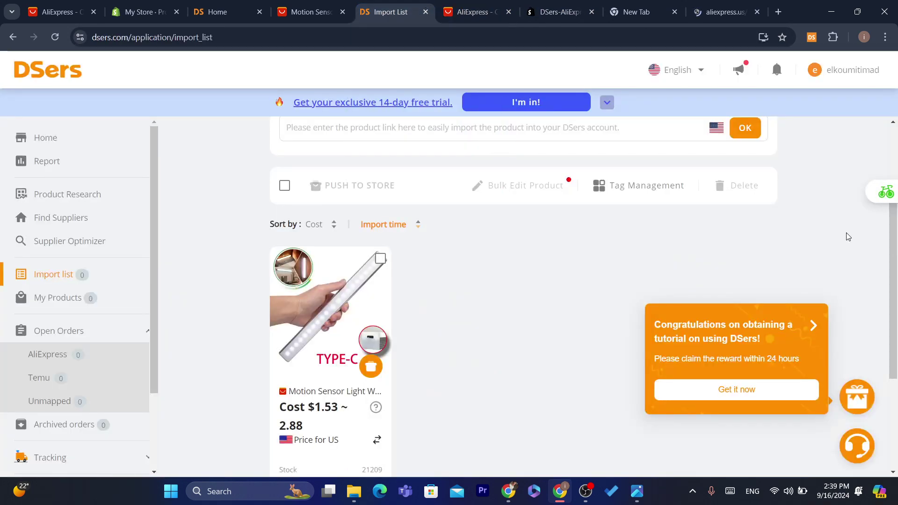
{"action": "scroll", "coordinate": [374, 278], "scroll_direction": "down", "scroll_amount": 2}
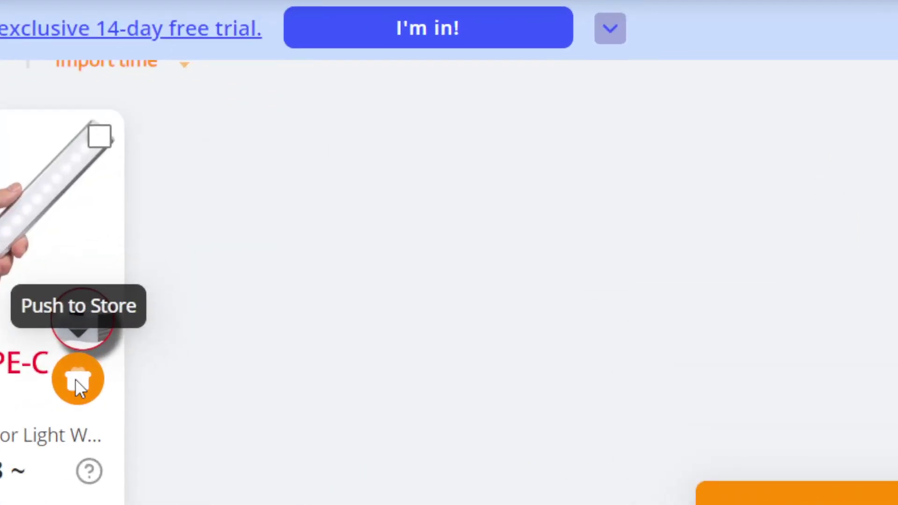
Push the Motion Sensor Light to the Shopify store with default Push Products settings.
{"action": "left_click", "coordinate": [76, 380]}
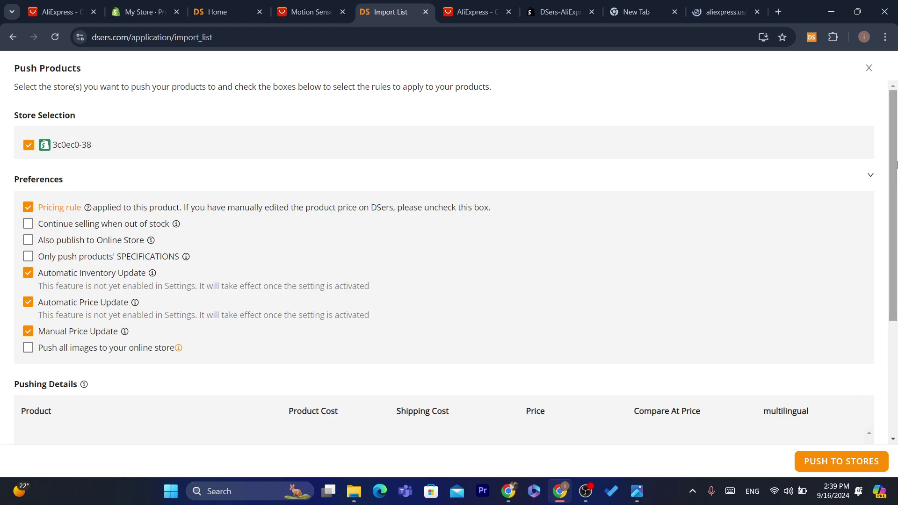
{"action": "left_click_drag", "start_coordinate": [896, 162], "coordinate": [890, 274]}
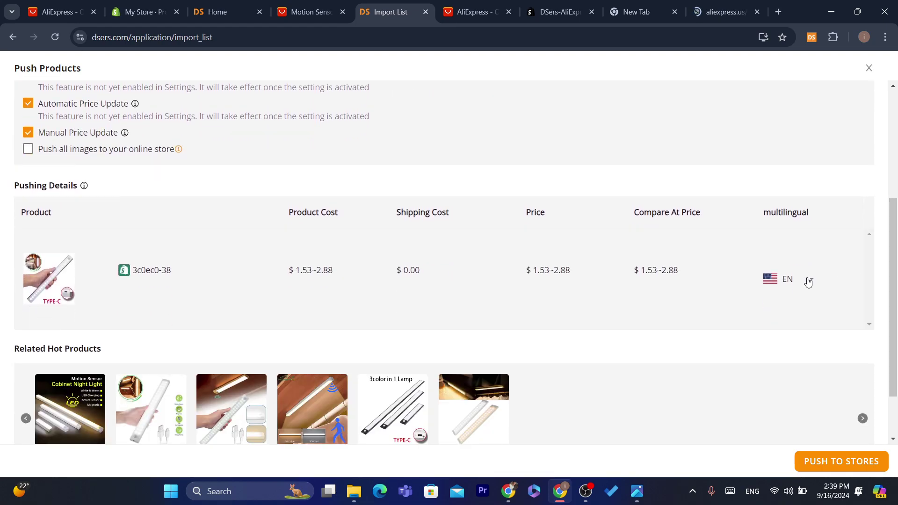
{"action": "double_click", "coordinate": [659, 270]}
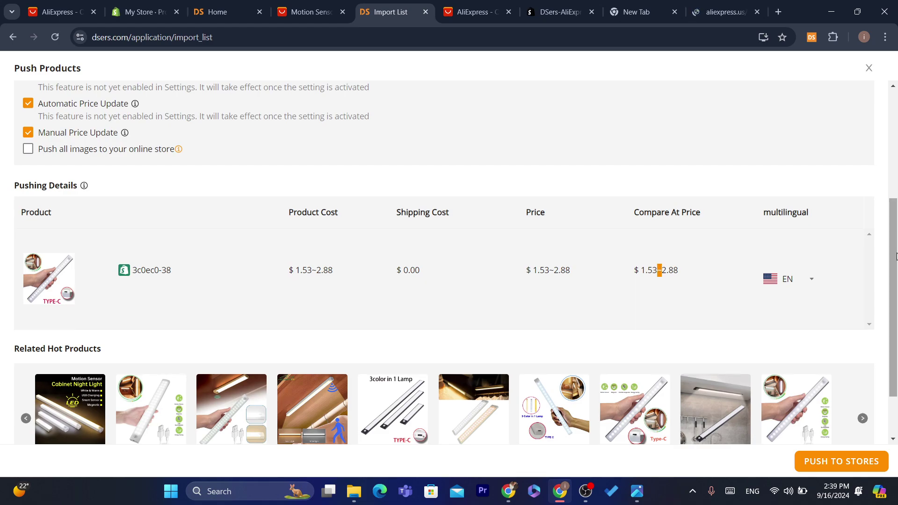
{"action": "left_click_drag", "start_coordinate": [896, 257], "coordinate": [896, 294]}
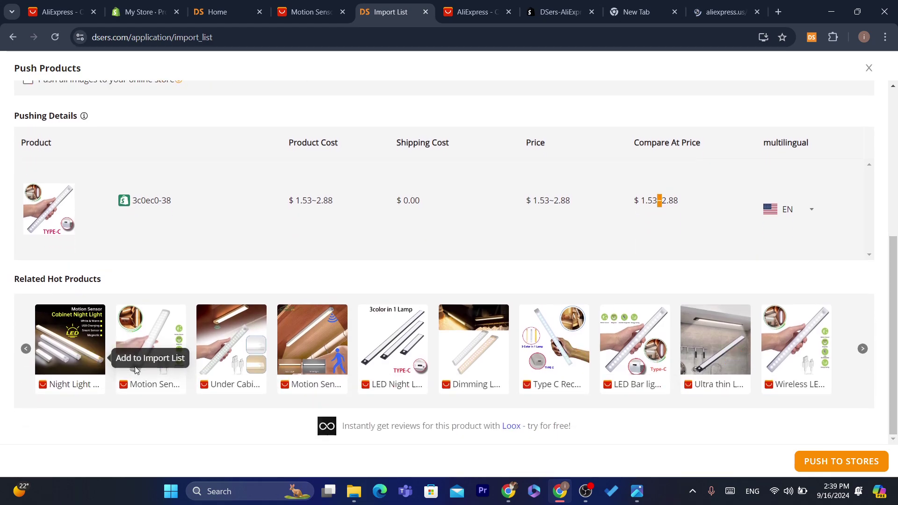
{"action": "mouse_move", "coordinate": [893, 335]}
{"action": "left_mouse_down"}
{"action": "mouse_move", "coordinate": [893, 190]}
{"action": "mouse_move", "coordinate": [893, 335]}
{"action": "left_mouse_up"}
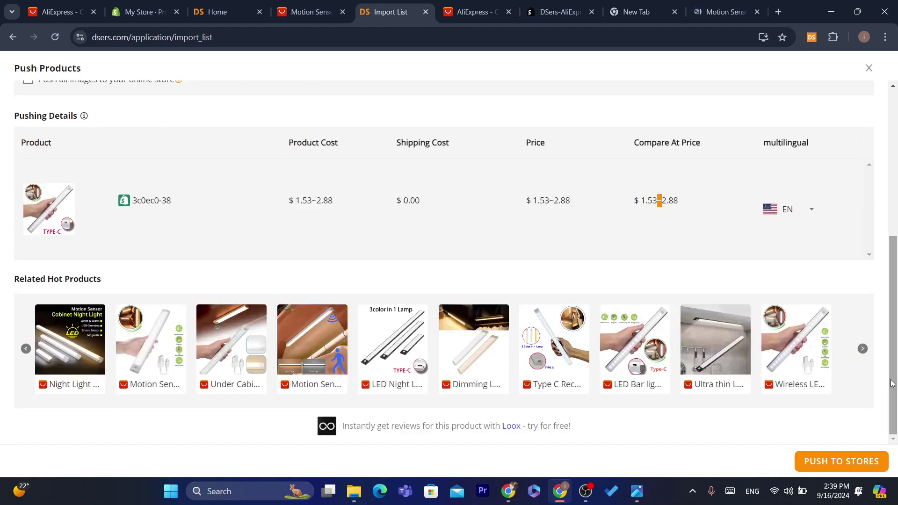
{"action": "left_click", "coordinate": [829, 463]}
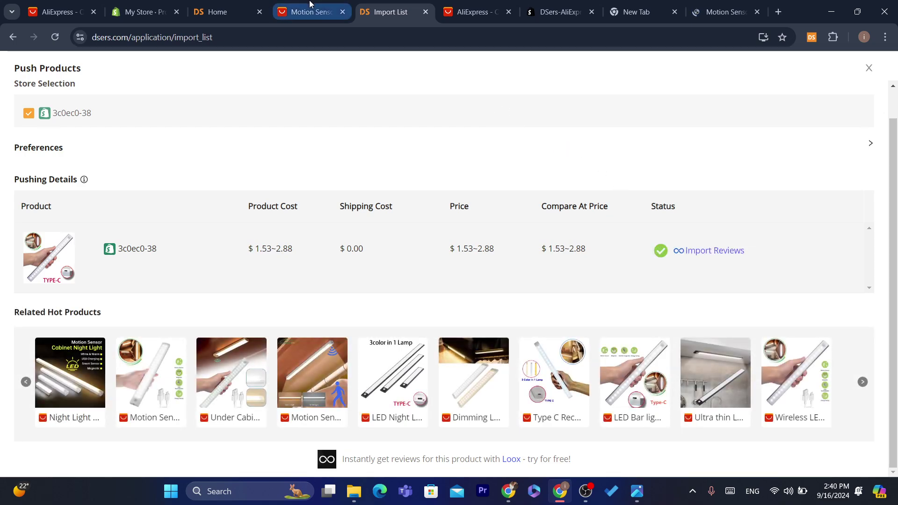
{"action": "left_click", "coordinate": [142, 12]}
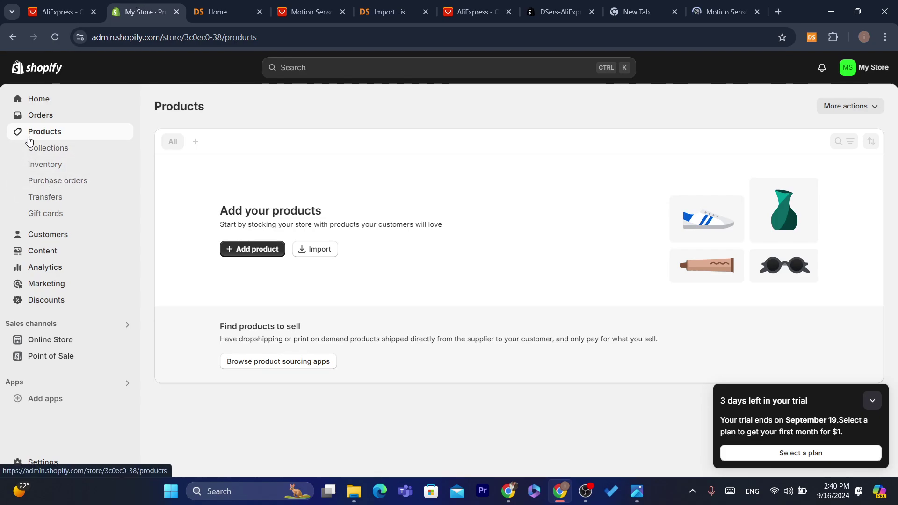
Reload Shopify Products to show the Motion Sensor Light and preview it on the storefront at Dh 2.88 MAD.
{"action": "left_click", "coordinate": [55, 40]}
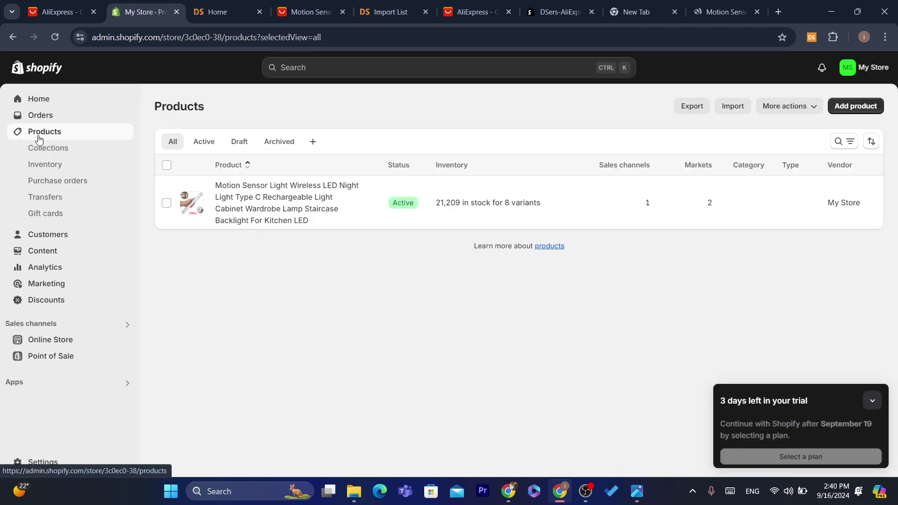
{"action": "left_click", "coordinate": [375, 204]}
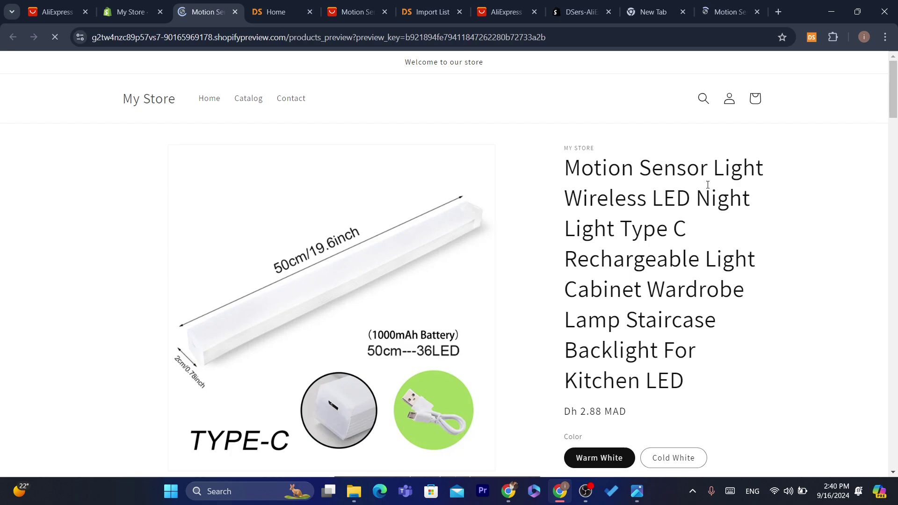
{"action": "scroll", "coordinate": [893, 131], "scroll_direction": "down", "scroll_amount": 8}
{"action": "scroll", "coordinate": [888, 143], "scroll_direction": "up", "scroll_amount": 4}
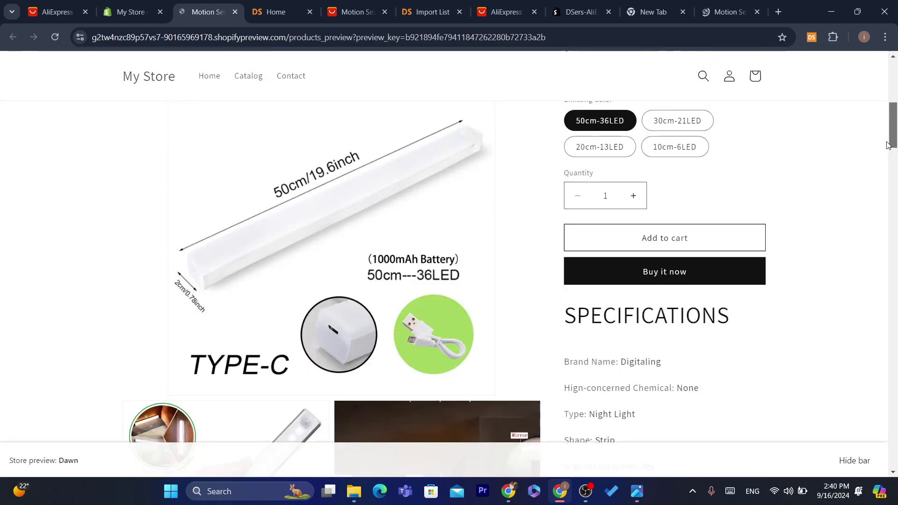
{"action": "scroll", "coordinate": [889, 145], "scroll_direction": "up", "scroll_amount": 5}
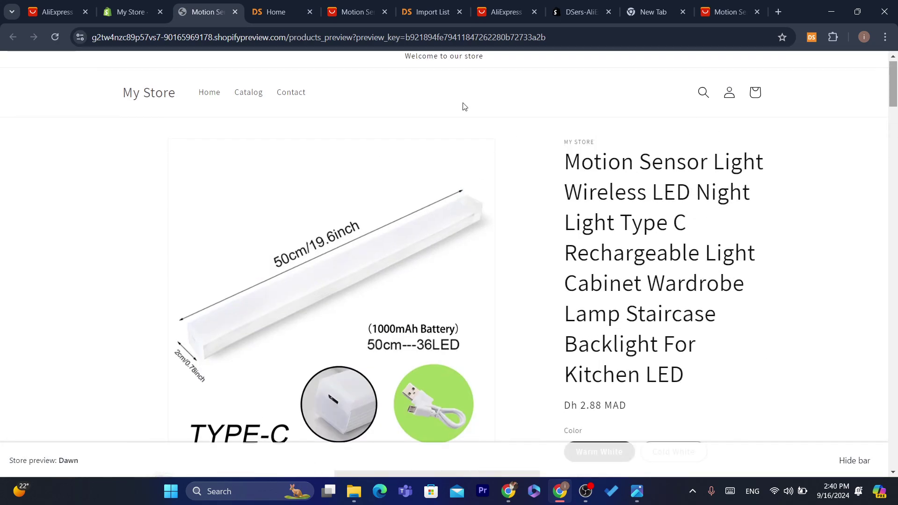
Trim the title to 'Motion Sensor Light Wireless LED Night Light Type C', save, and view the empty Orders page.
{"action": "left_click", "coordinate": [154, 4]}
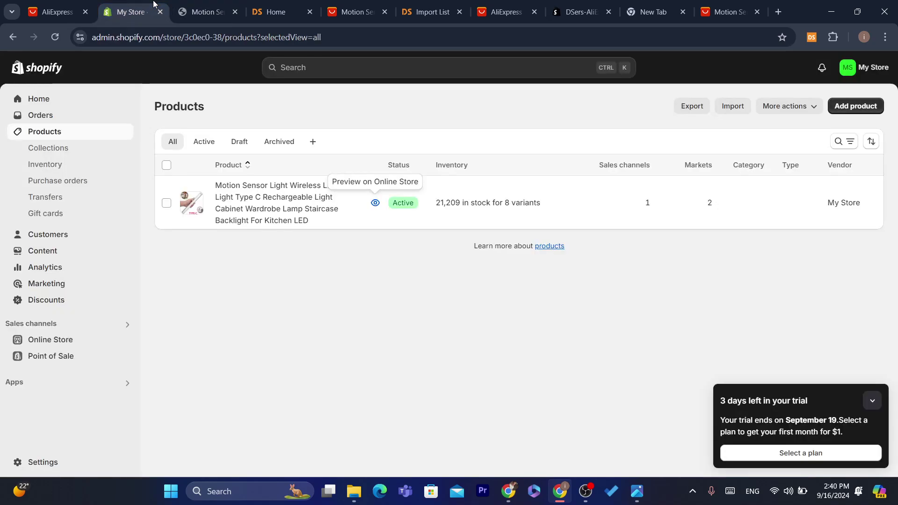
{"action": "left_click", "coordinate": [261, 202]}
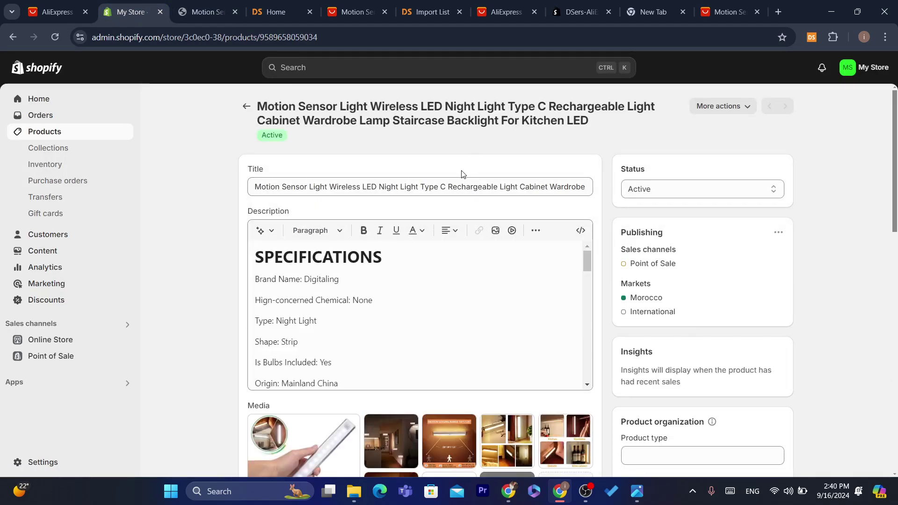
{"action": "left_click_drag", "start_coordinate": [448, 186], "coordinate": [667, 189]}
{"action": "key", "text": "BackSpace"}
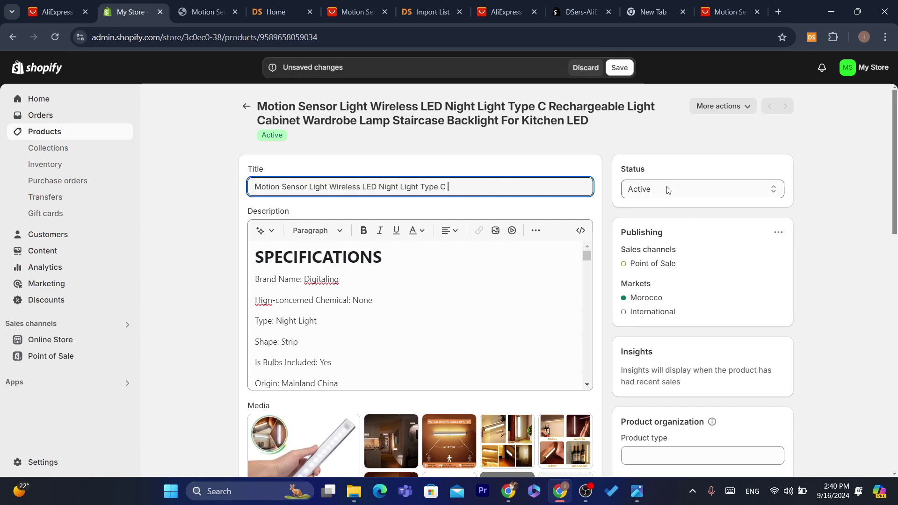
{"action": "left_click", "coordinate": [424, 324]}
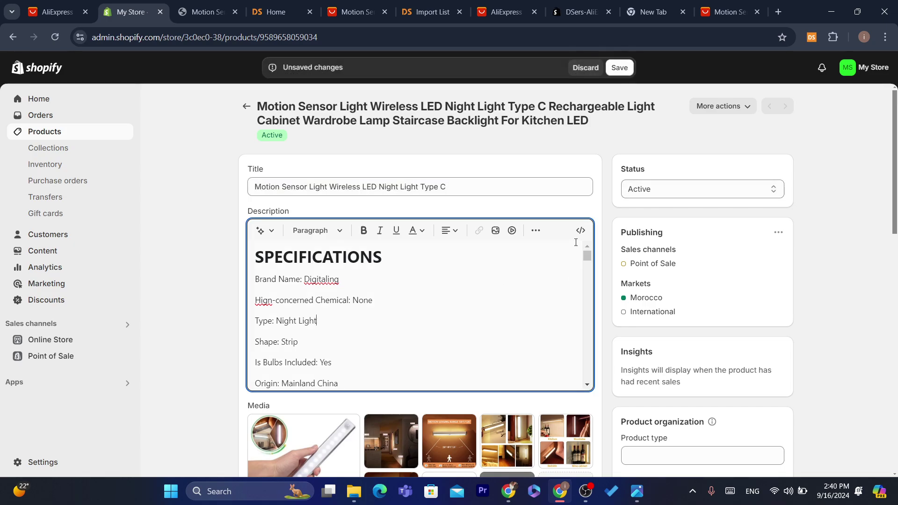
{"action": "left_click", "coordinate": [619, 68]}
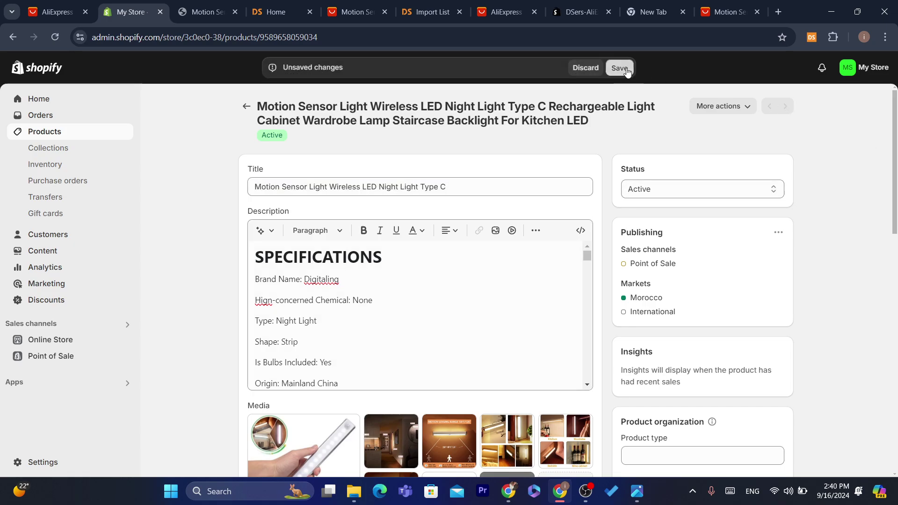
{"action": "left_click_drag", "start_coordinate": [896, 125], "coordinate": [894, 96]}
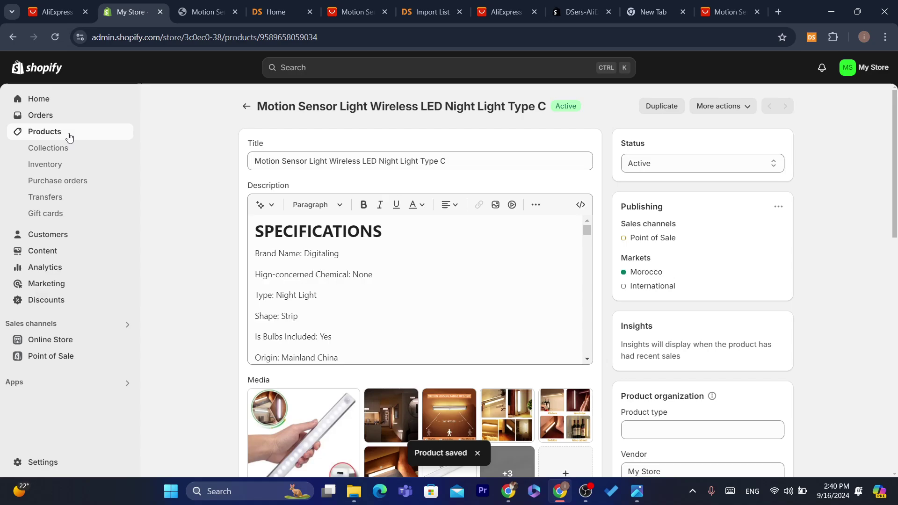
{"action": "left_click", "coordinate": [41, 115]}
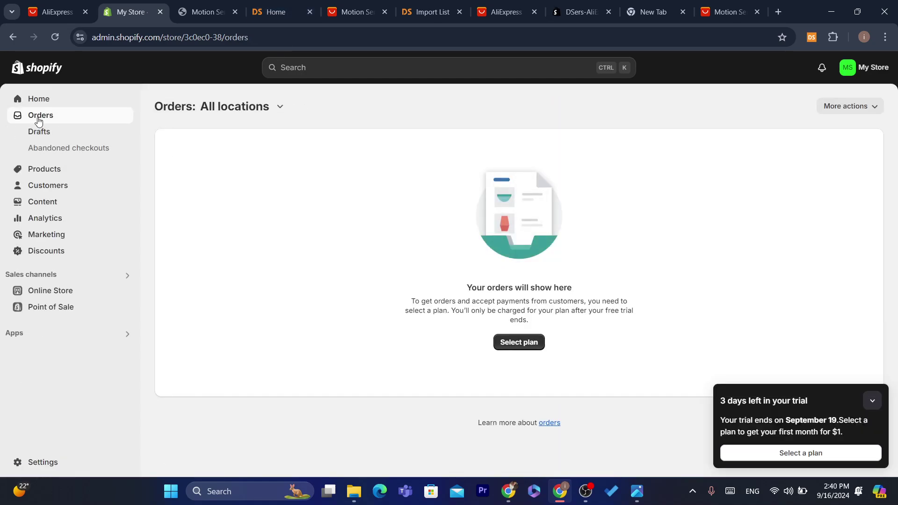
Check the renamed product in Shopify Products, preview it on the storefront, then go to DSers home.
{"action": "left_click", "coordinate": [31, 98]}
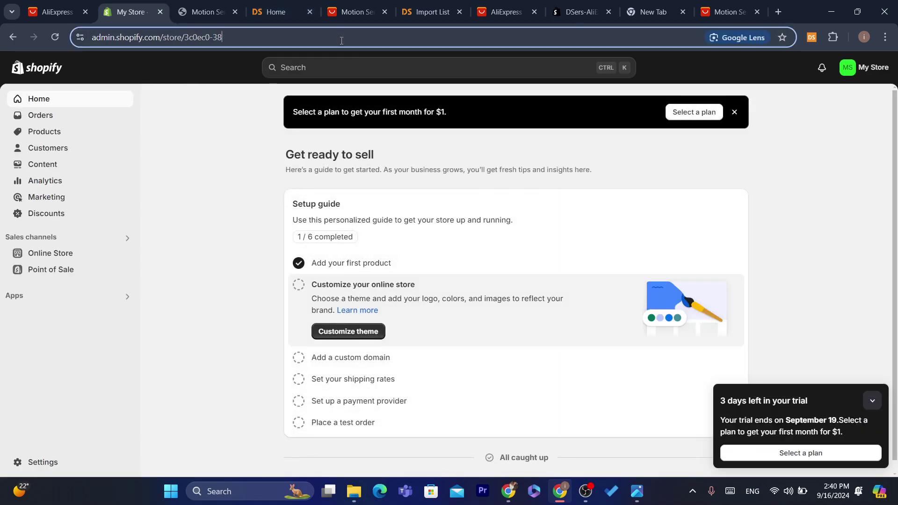
{"action": "left_click", "coordinate": [45, 131]}
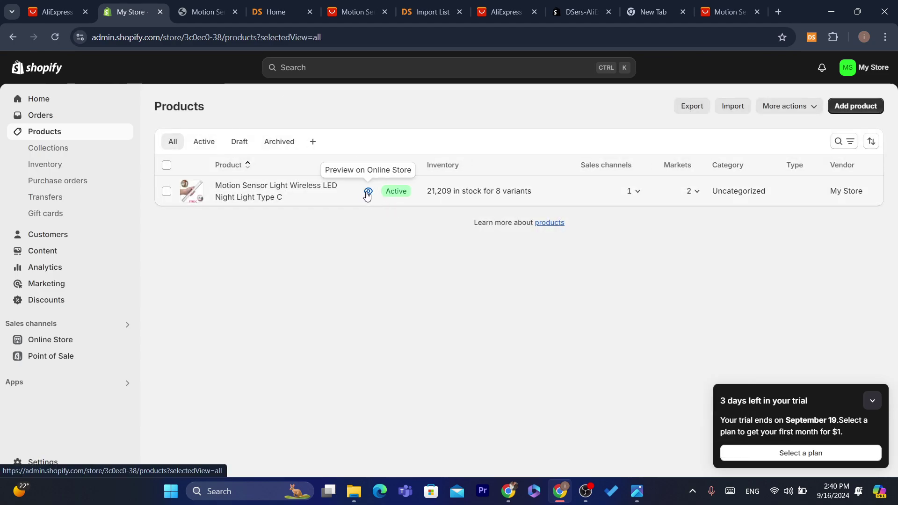
{"action": "left_click", "coordinate": [367, 193]}
{"action": "left_click", "coordinate": [330, 5]}
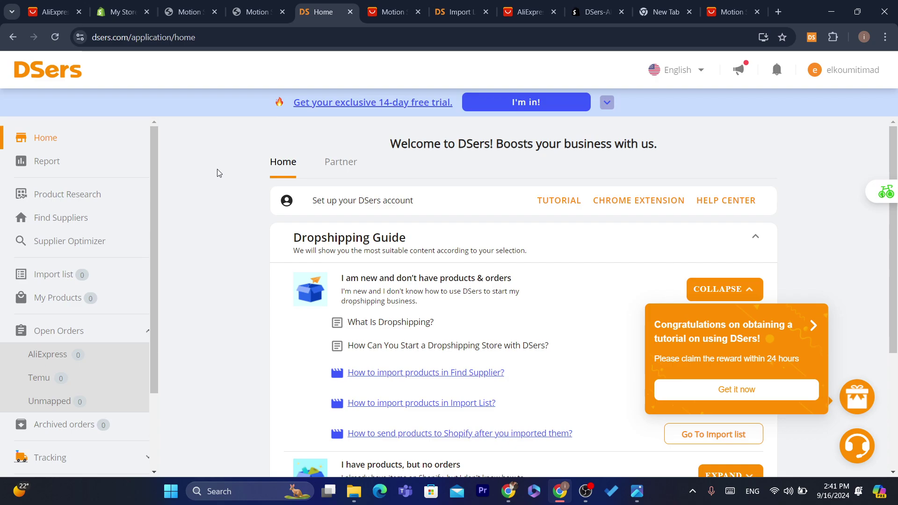
Scroll the DSers sidebar and open the Manage subscription page.
{"action": "key", "text": "ctrl+l"}
{"action": "left_click", "coordinate": [230, 237]}
{"action": "left_click", "coordinate": [308, 42]}
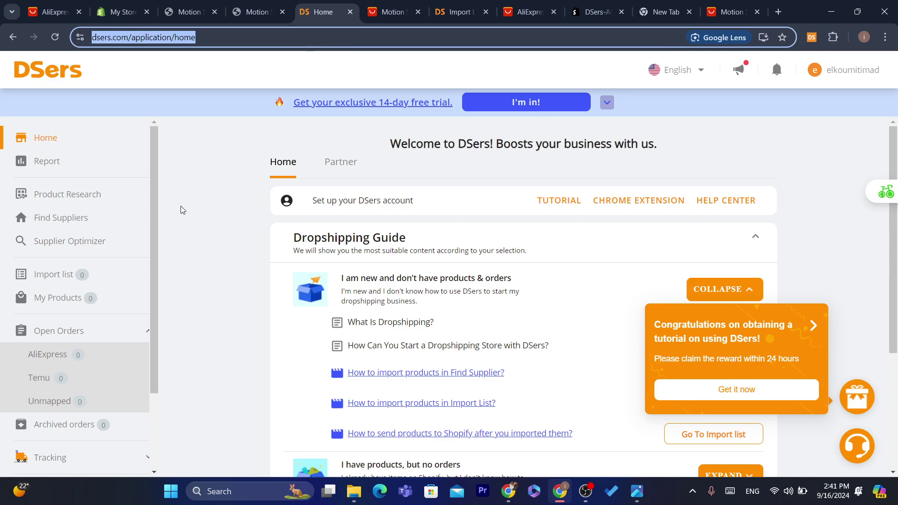
{"action": "left_click_drag", "start_coordinate": [153, 304], "coordinate": [157, 362]}
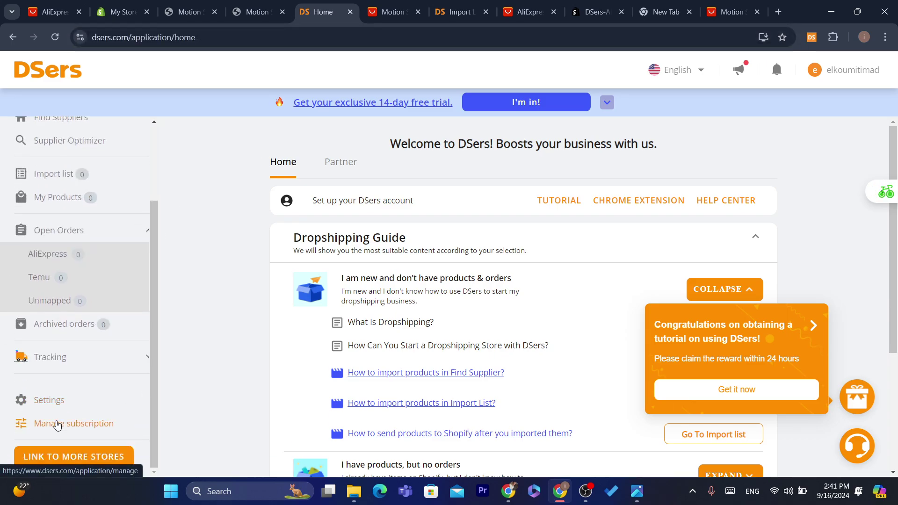
{"action": "left_click", "coordinate": [58, 424]}
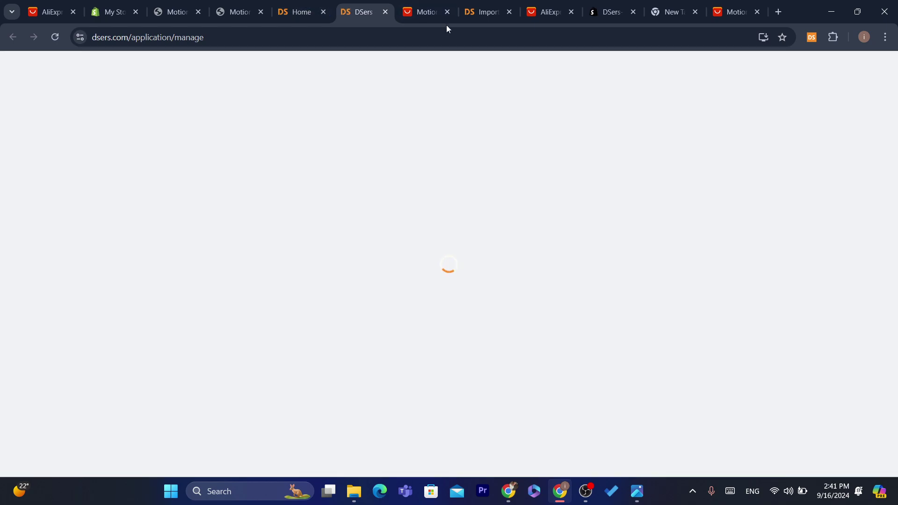
Review the Basic plan, default billing store, active store and 1/3000 limits, then return home.
{"action": "left_click", "coordinate": [382, 35]}
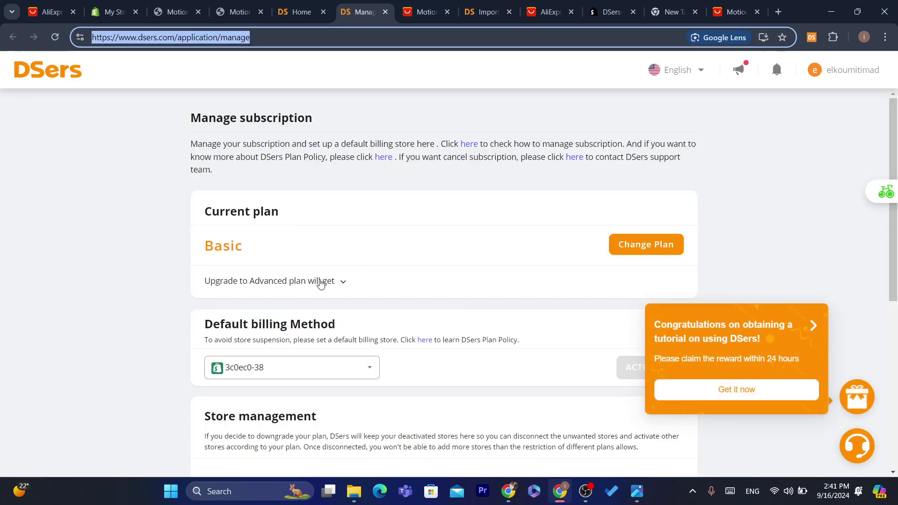
{"action": "mouse_move", "coordinate": [896, 173]}
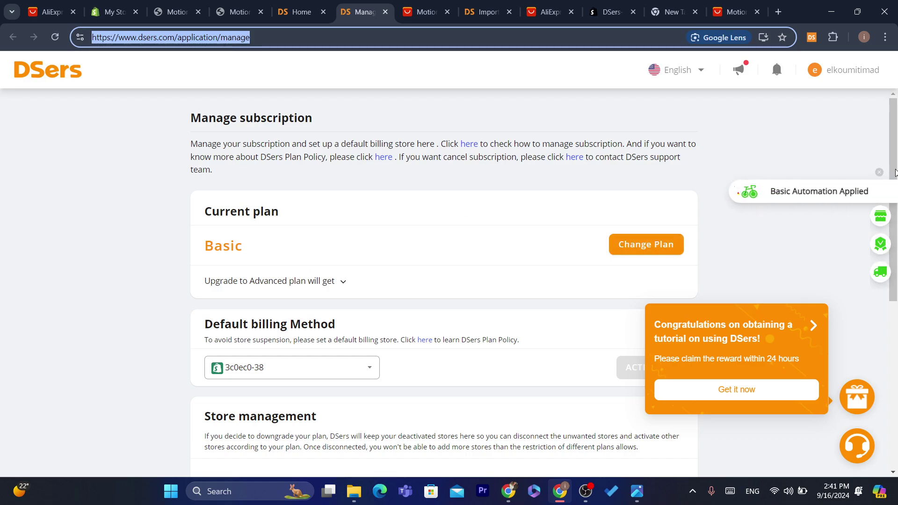
{"action": "left_click_drag", "start_coordinate": [895, 173], "coordinate": [895, 302]}
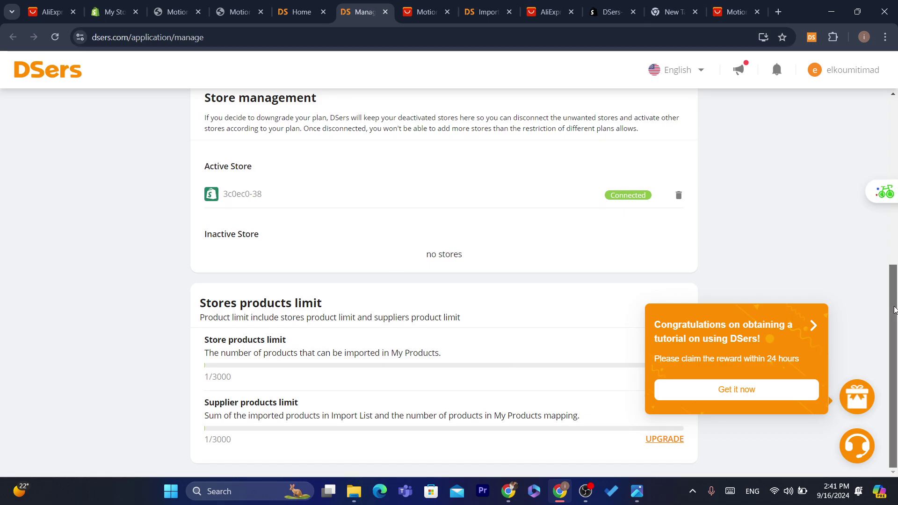
{"action": "left_click_drag", "start_coordinate": [893, 318], "coordinate": [893, 219]}
{"action": "left_click", "coordinate": [333, 243]}
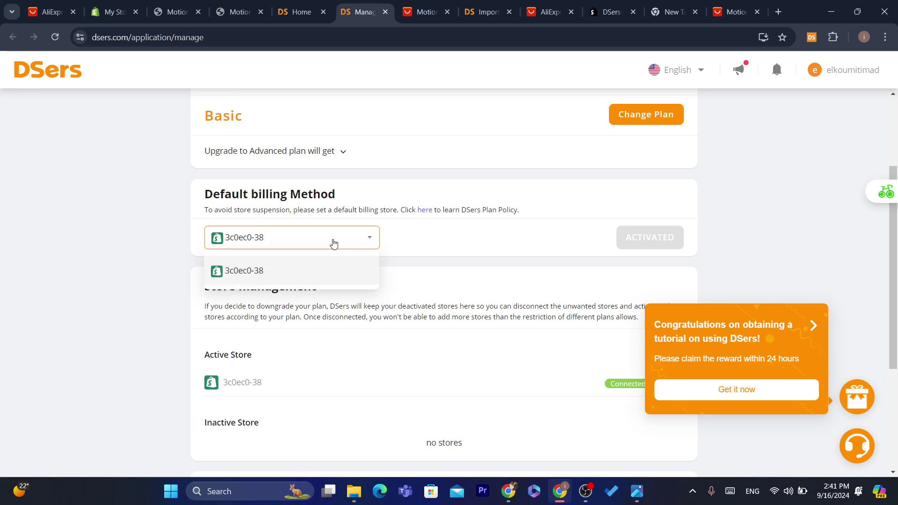
{"action": "left_click", "coordinate": [333, 242]}
{"action": "left_click", "coordinate": [308, 5]}
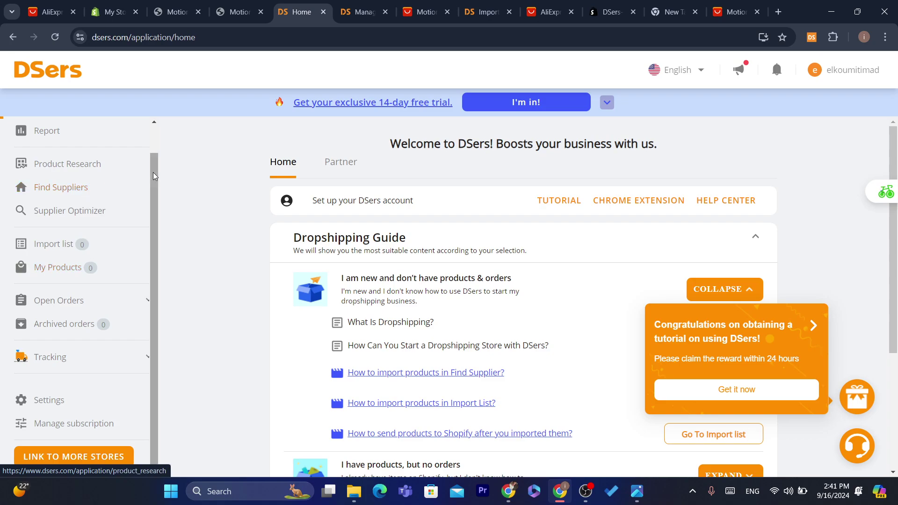
{"action": "scroll", "coordinate": [84, 183], "scroll_direction": "up", "scroll_amount": 1}
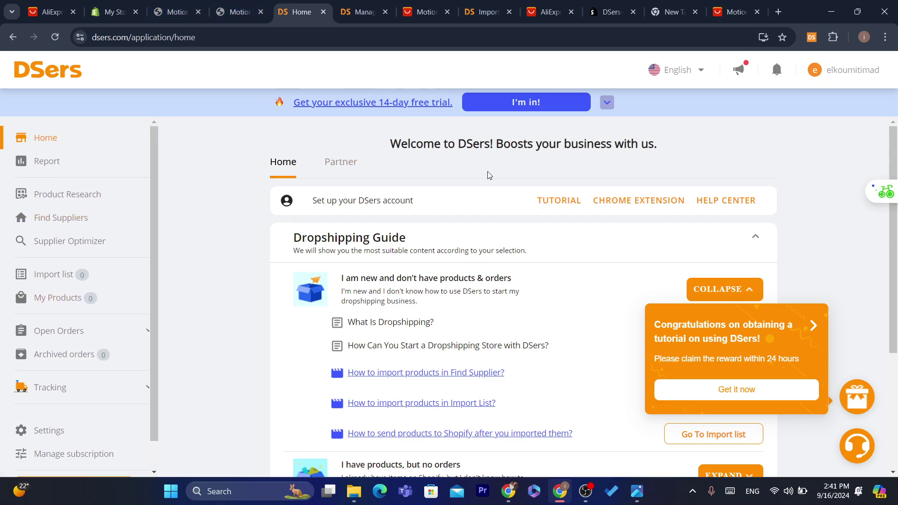
{"action": "triple_click", "coordinate": [451, 146]}
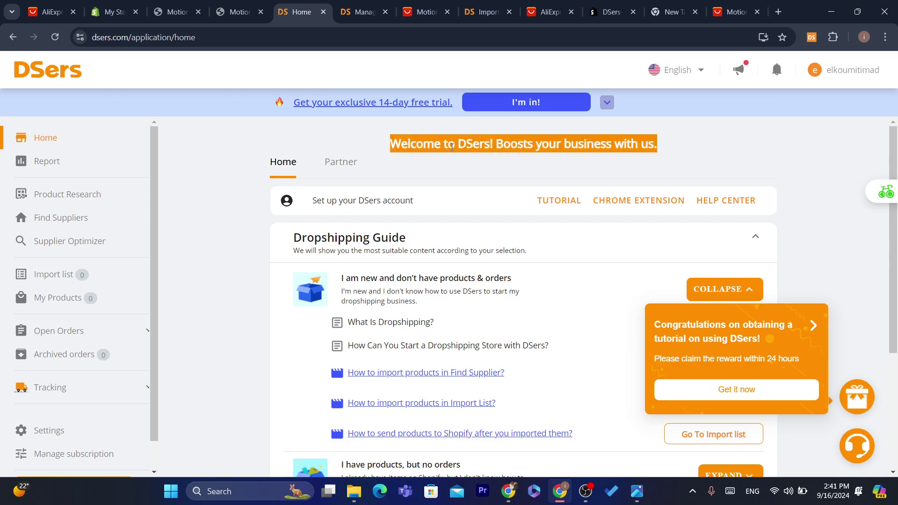
{"action": "left_click", "coordinate": [287, 145]}
{"action": "triple_click", "coordinate": [426, 154]}
{"action": "left_click", "coordinate": [379, 150]}
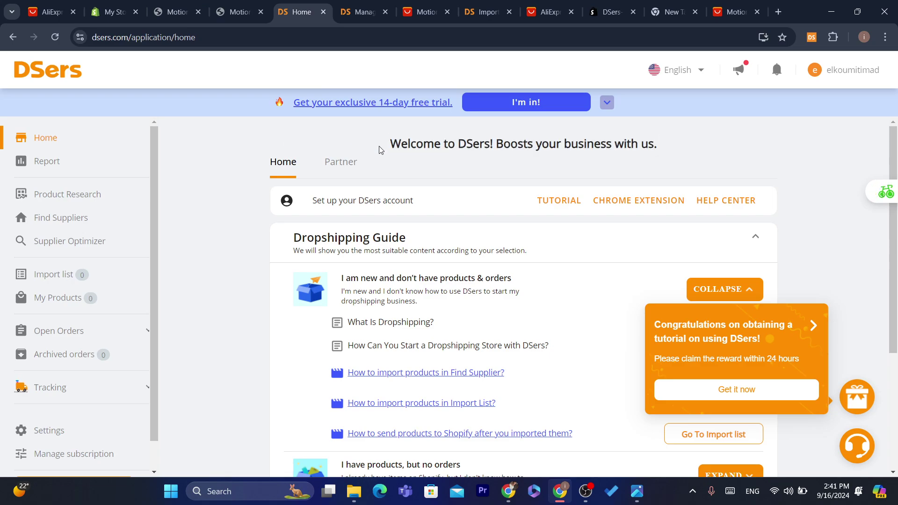
{"action": "triple_click", "coordinate": [379, 150]}
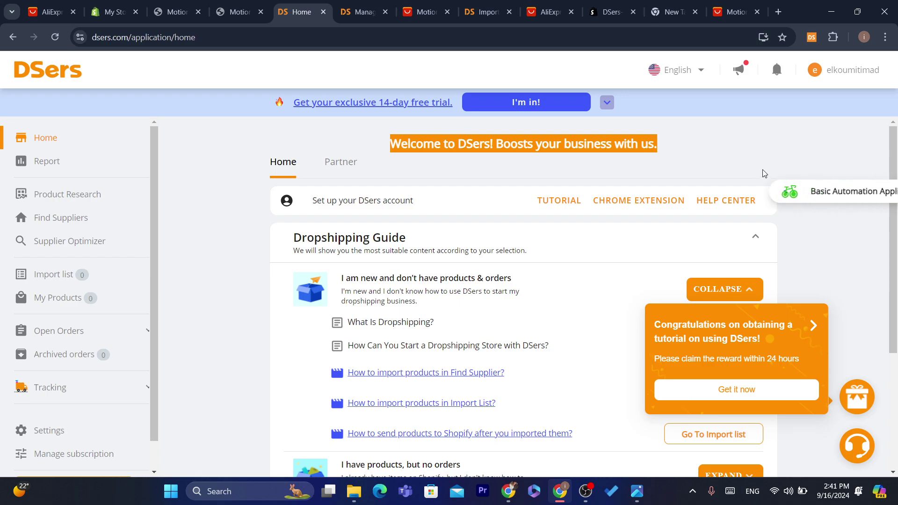
{"action": "scroll", "coordinate": [892, 197], "scroll_direction": "down", "scroll_amount": 1}
{"action": "scroll", "coordinate": [892, 196], "scroll_direction": "down", "scroll_amount": 3}
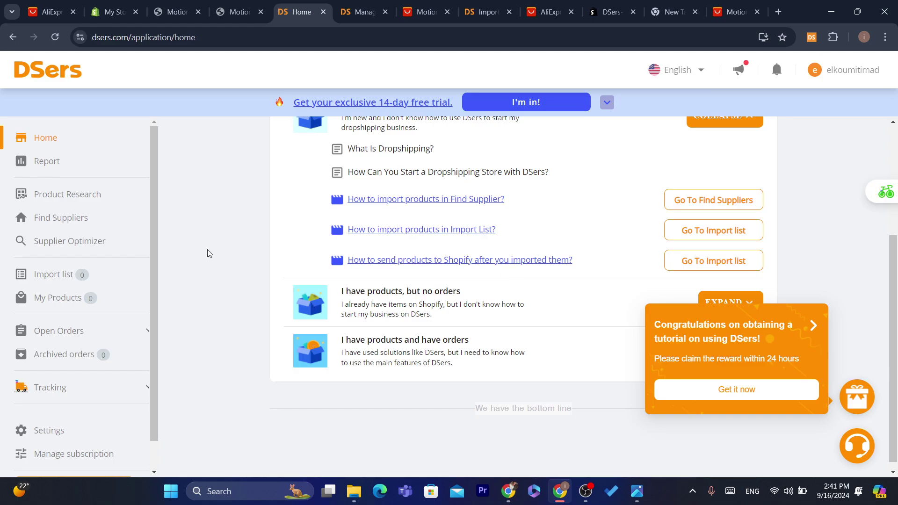
{"action": "left_click", "coordinate": [196, 37]}
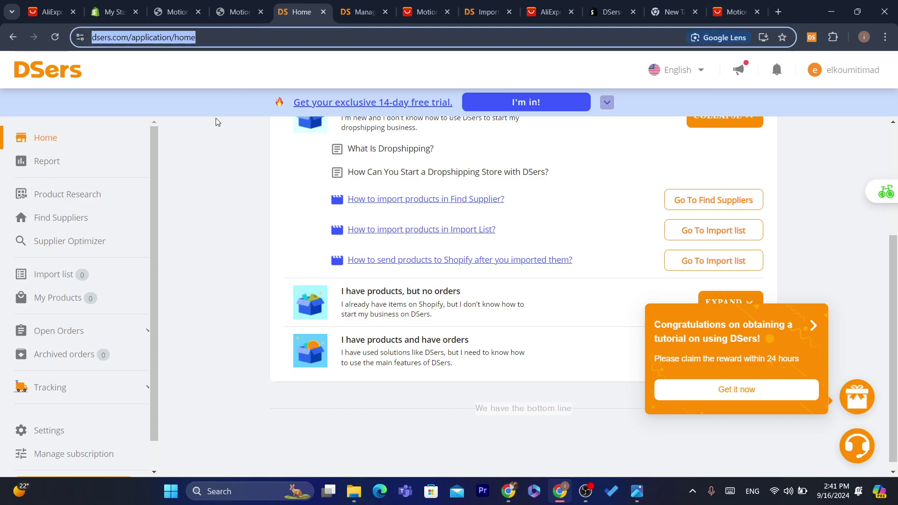
{"action": "left_click", "coordinate": [212, 214]}
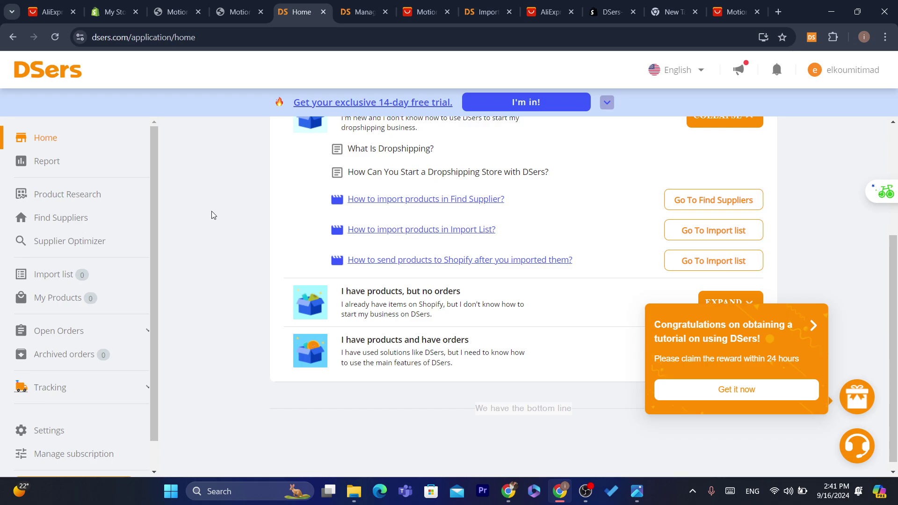